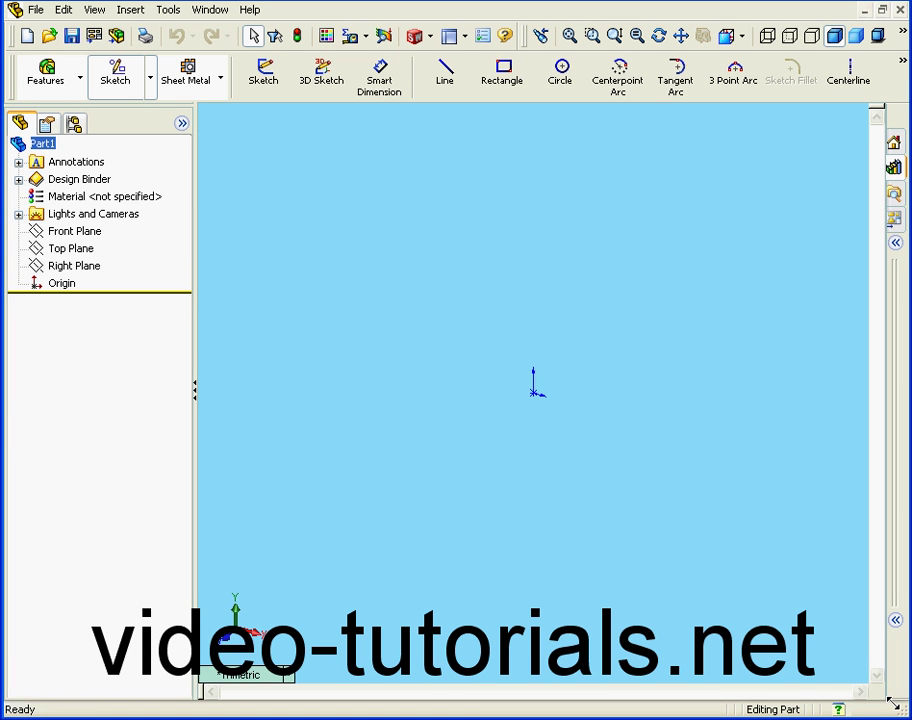
- On the Front Plane, draw a vertical line ending at the origin and a horizontal line to the right
click(443, 75)
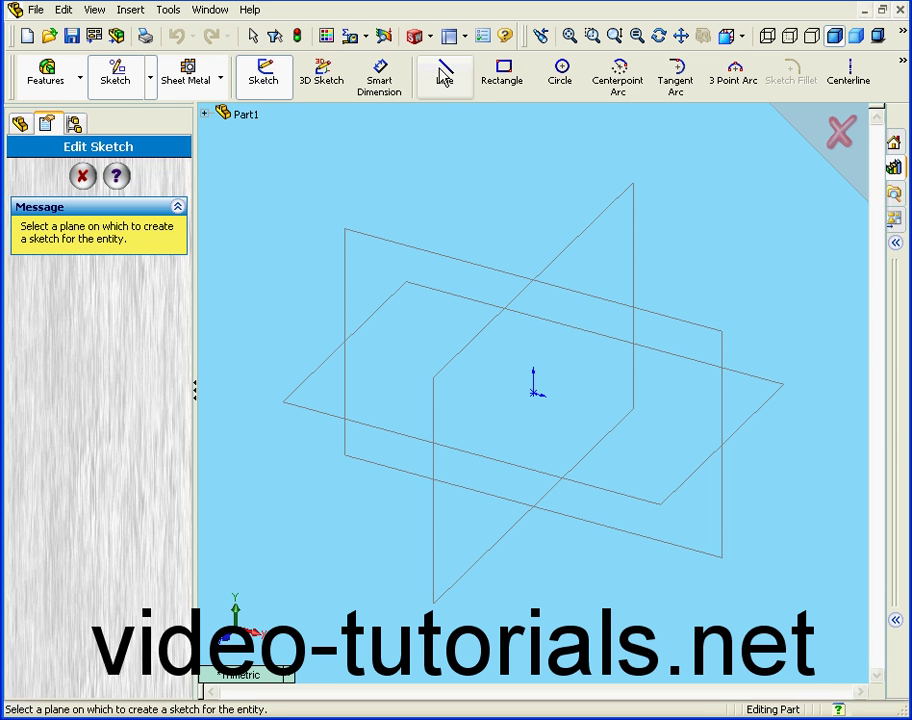
click(585, 300)
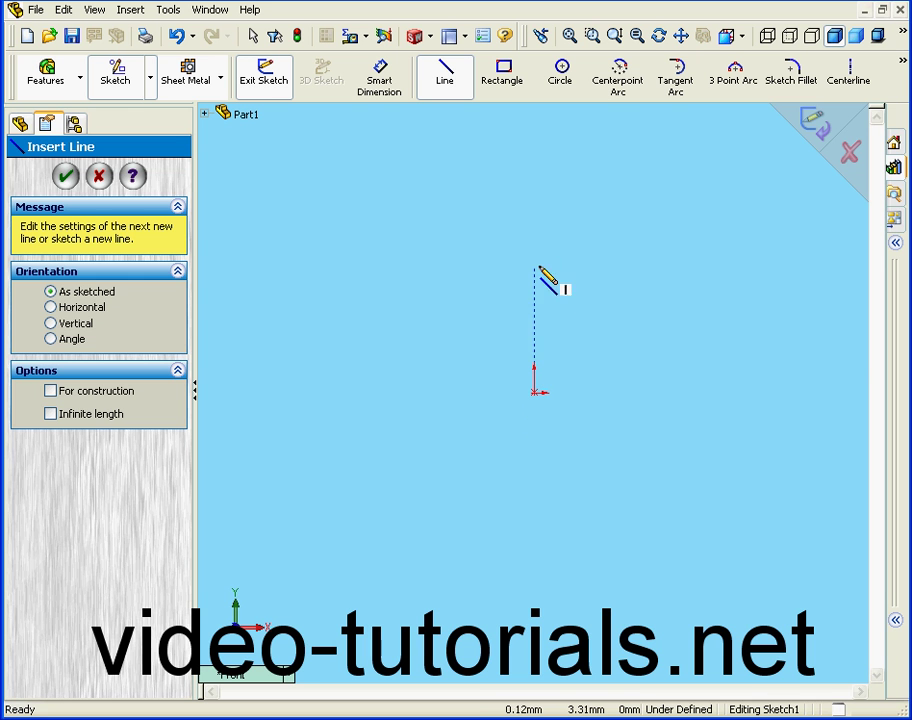
click(535, 247)
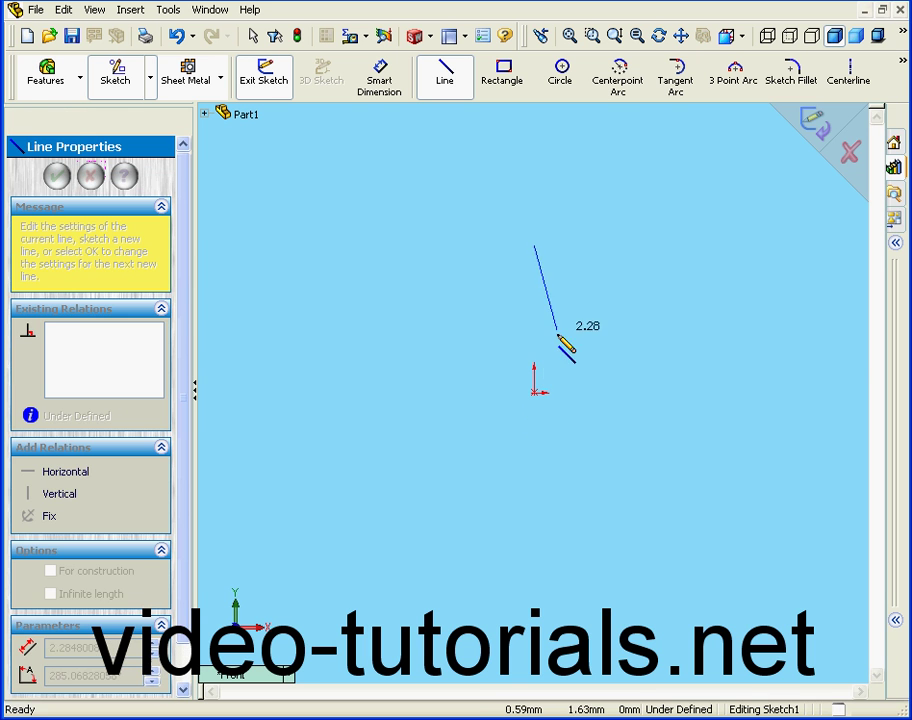
click(535, 393)
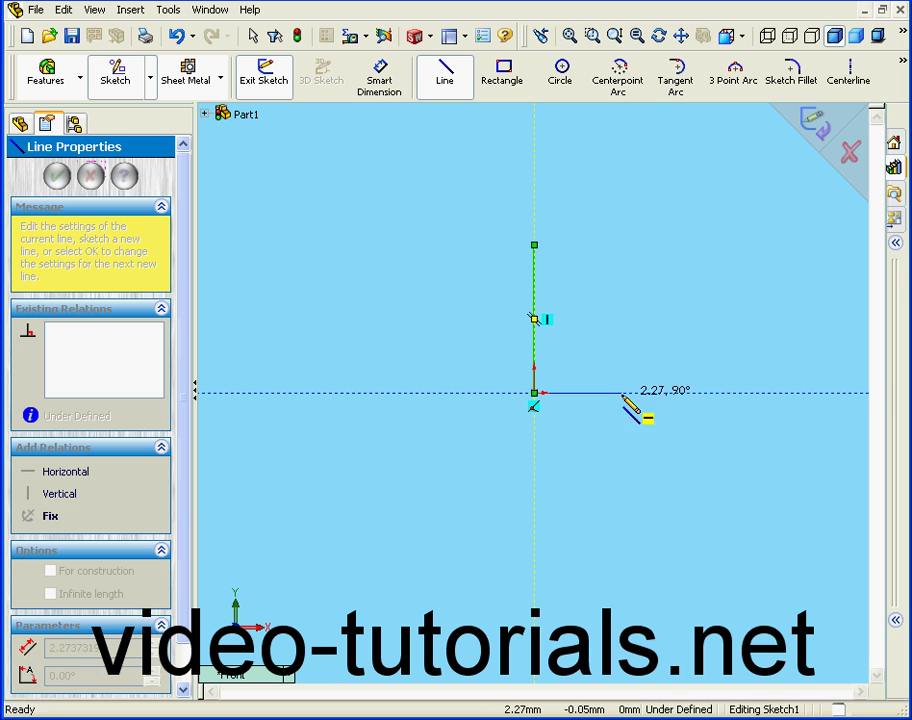
double_click(711, 394)
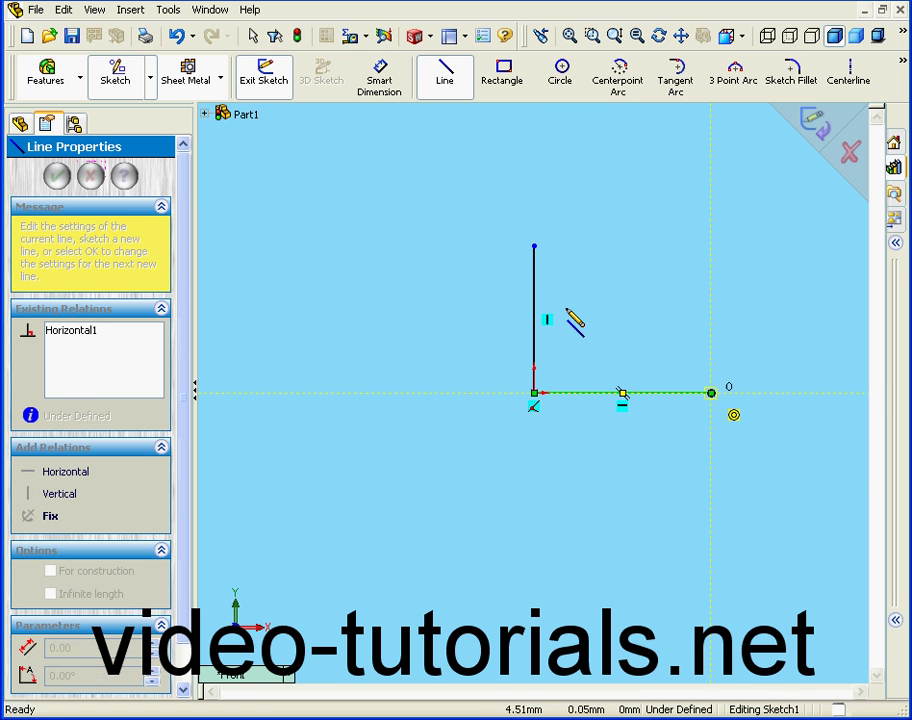
- Dimension the vertical and horizontal L legs to 5 mm each, then exit Sketch1
click(390, 89)
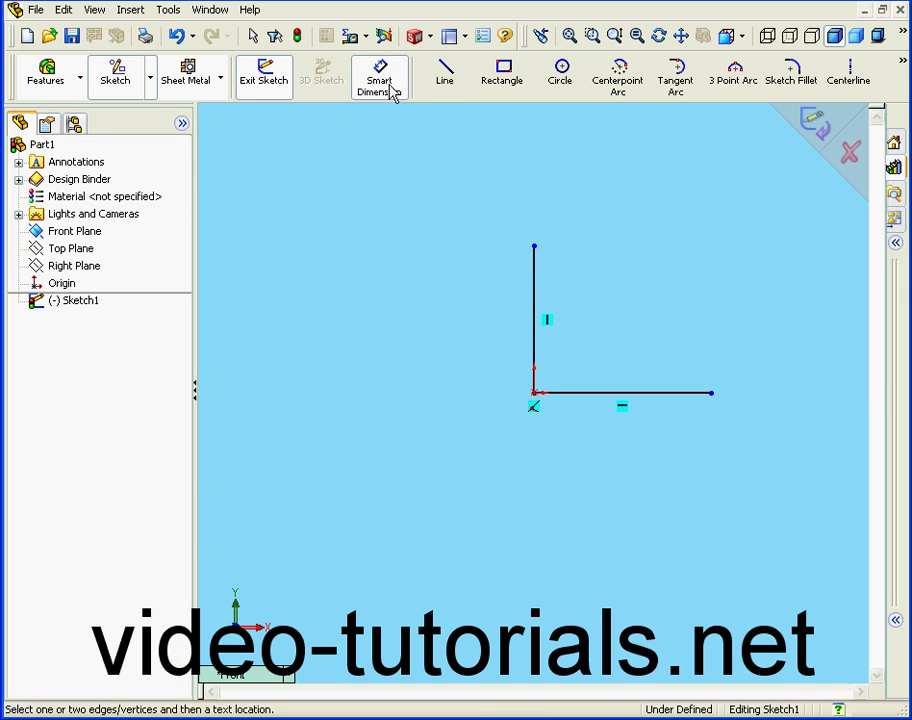
click(538, 318)
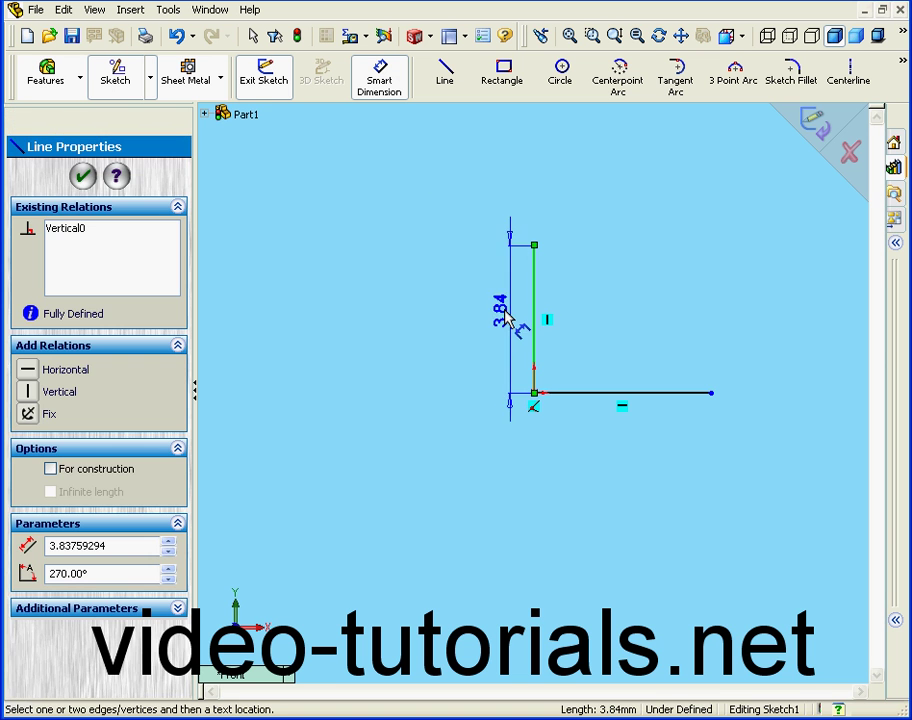
click(458, 316)
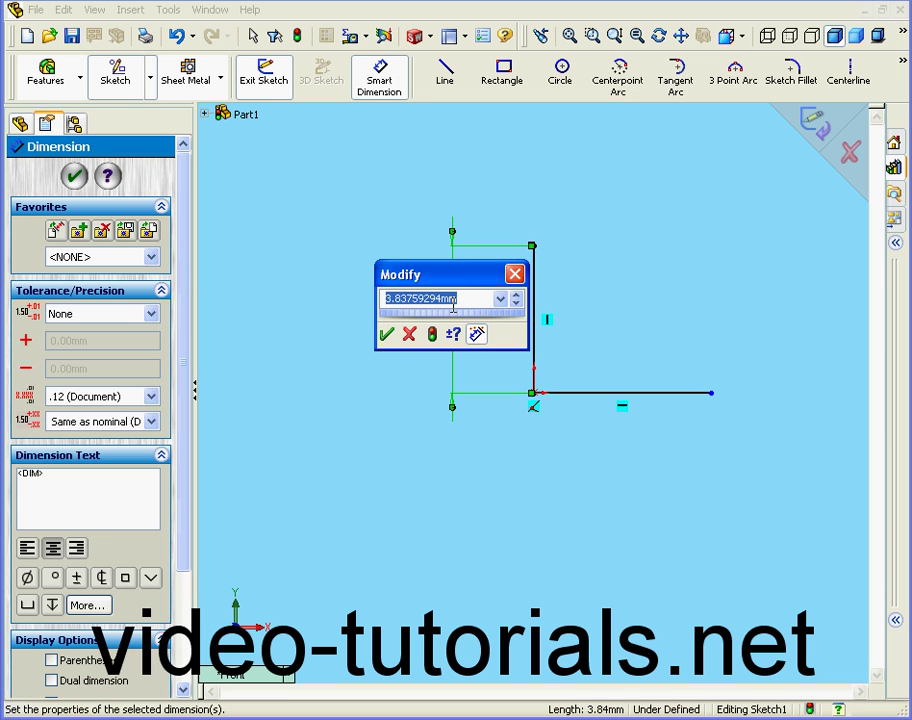
text(5)
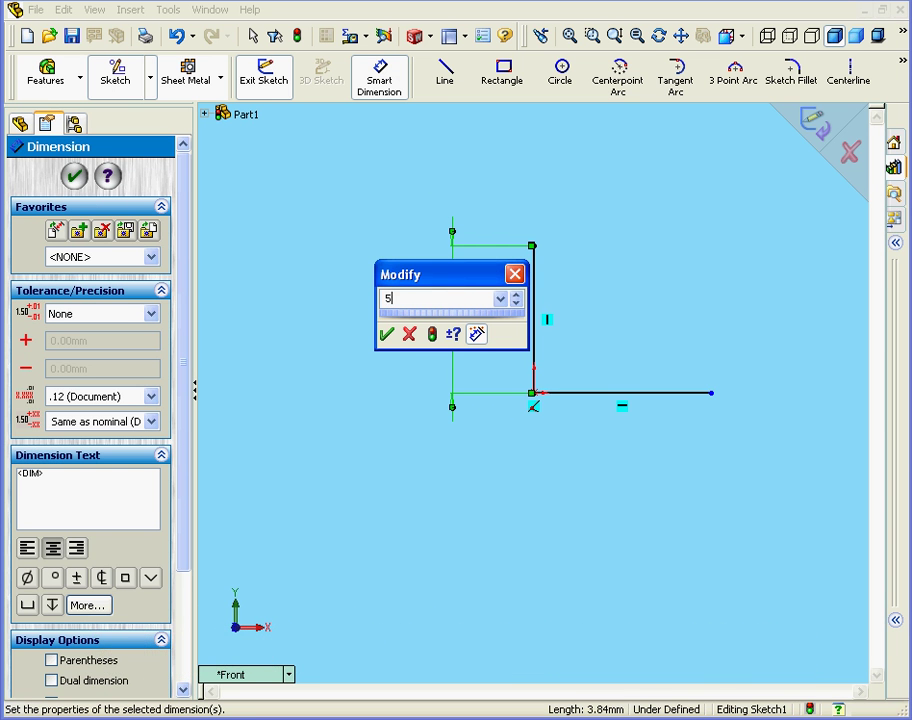
click(388, 334)
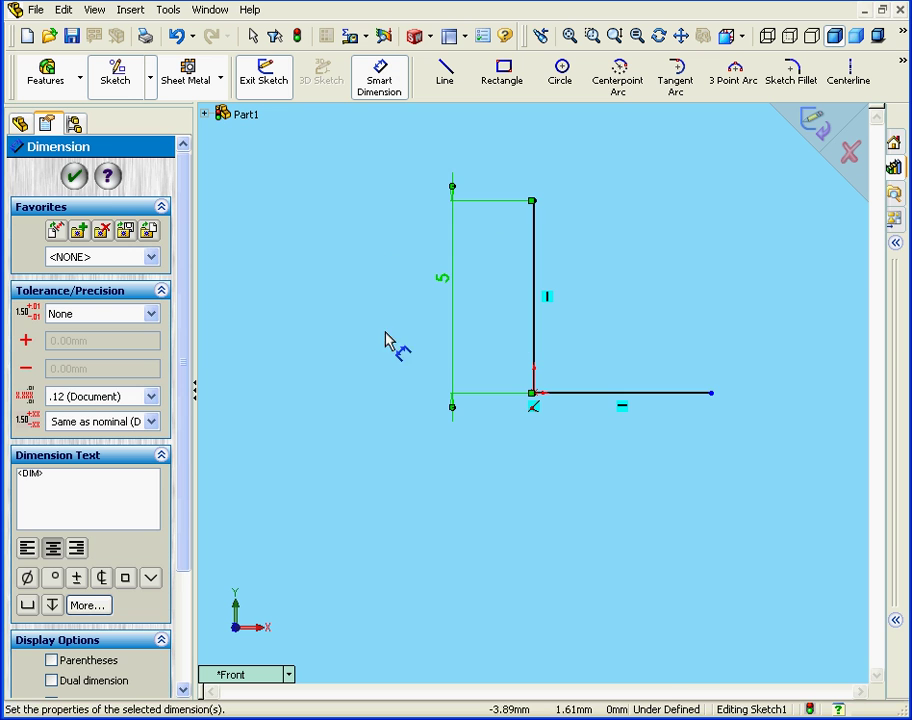
click(617, 393)
click(617, 488)
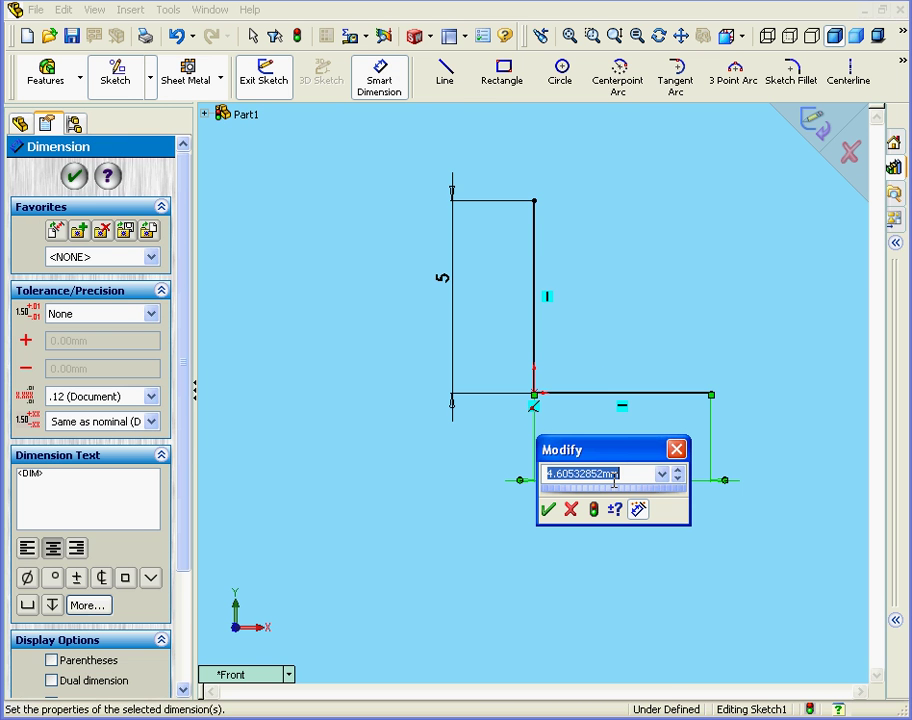
text(5)
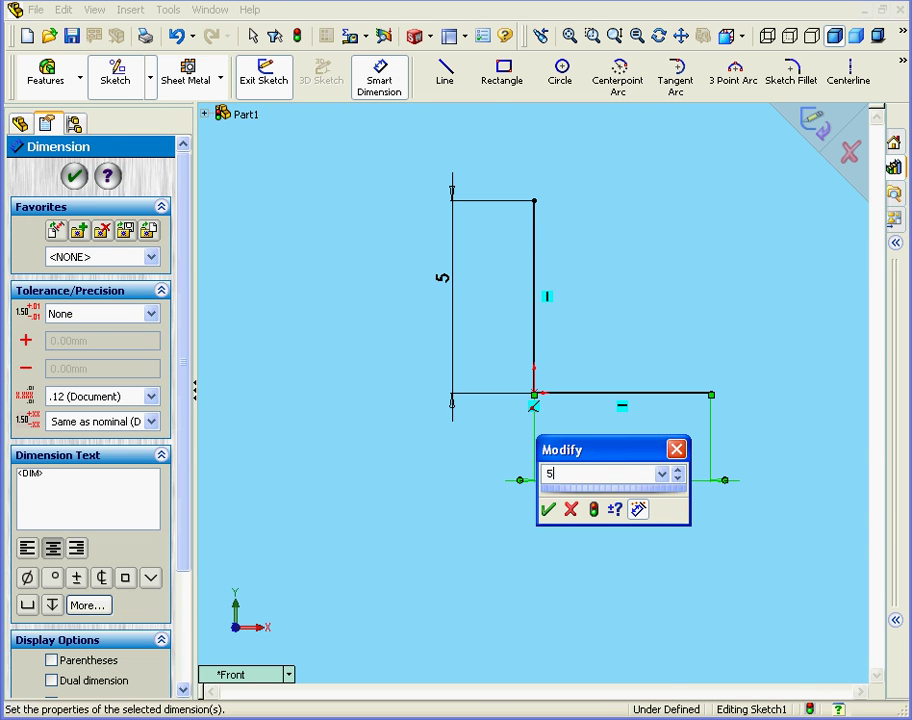
click(551, 510)
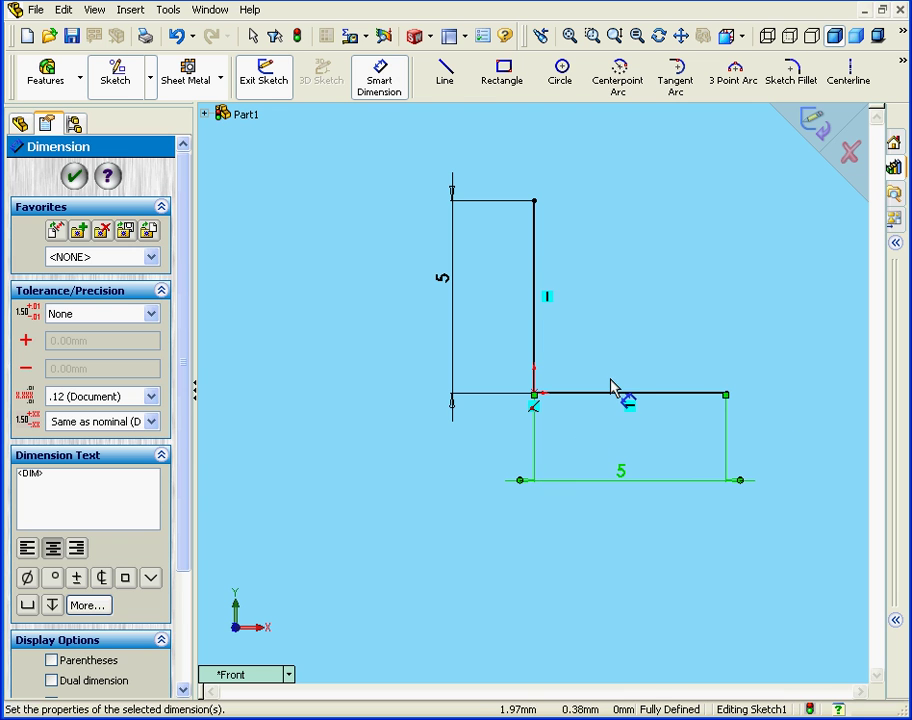
click(818, 126)
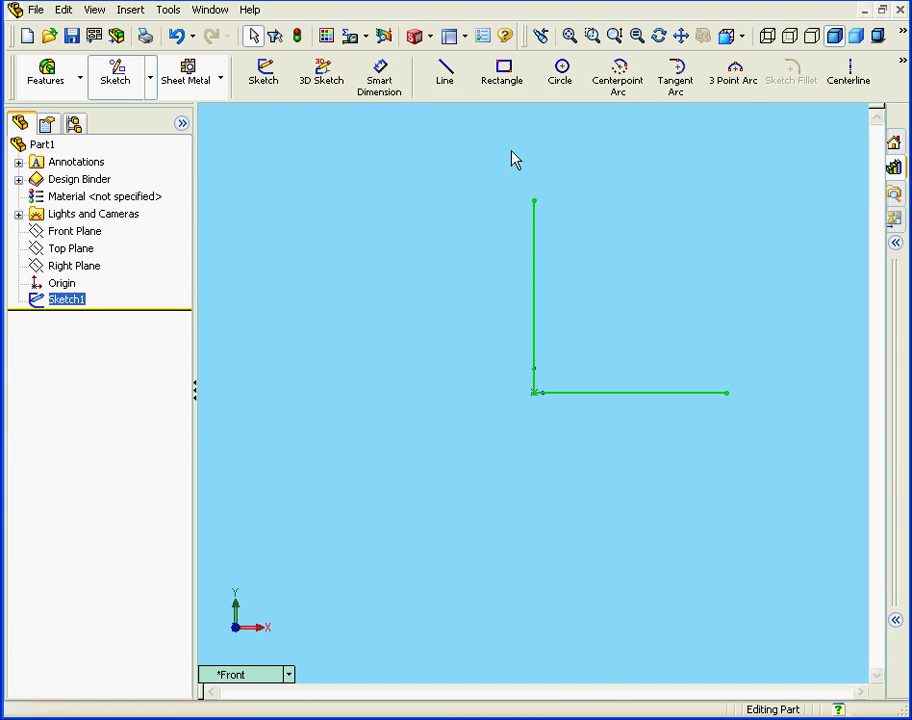
- Show the Sheet Metal tab in the CommandManager and check the toolbar list
click(187, 78)
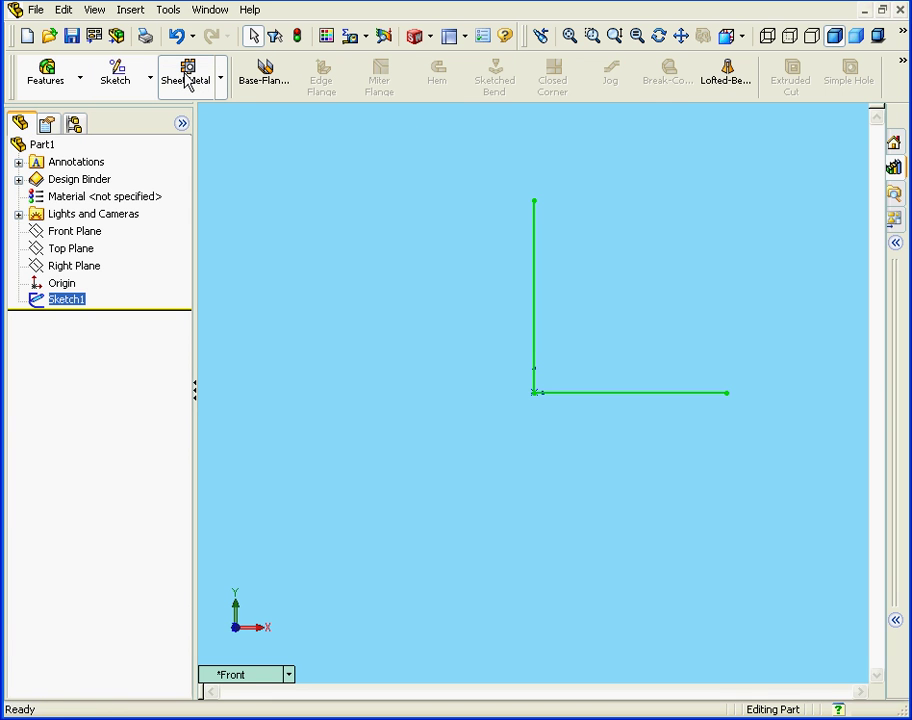
right_click(313, 37)
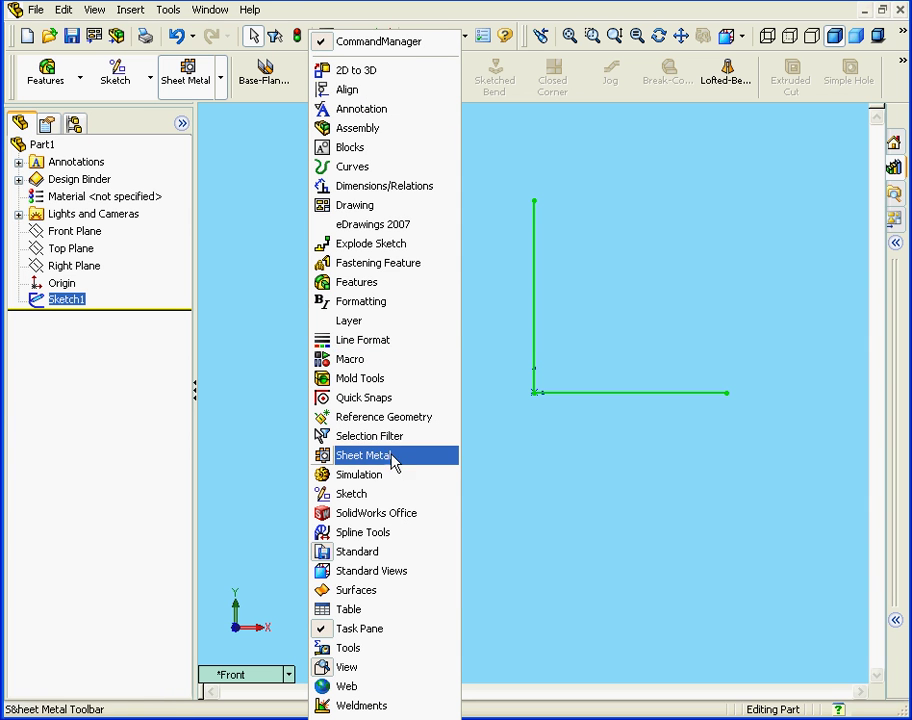
click(224, 170)
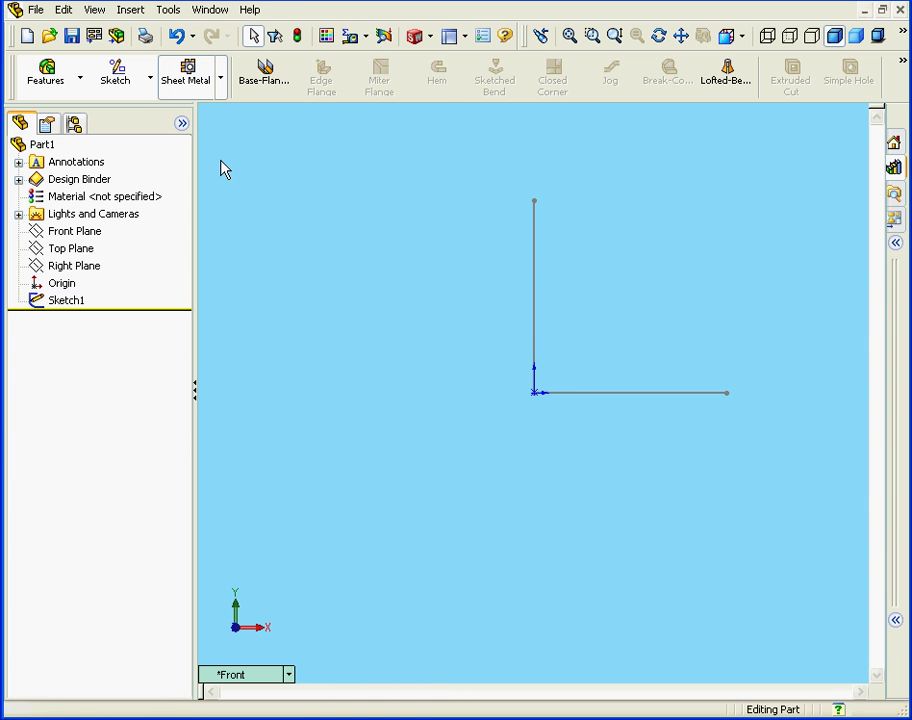
- Start a Base-Flange from Sketch1 with 3.00 mm depth, viewed Normal To
click(265, 86)
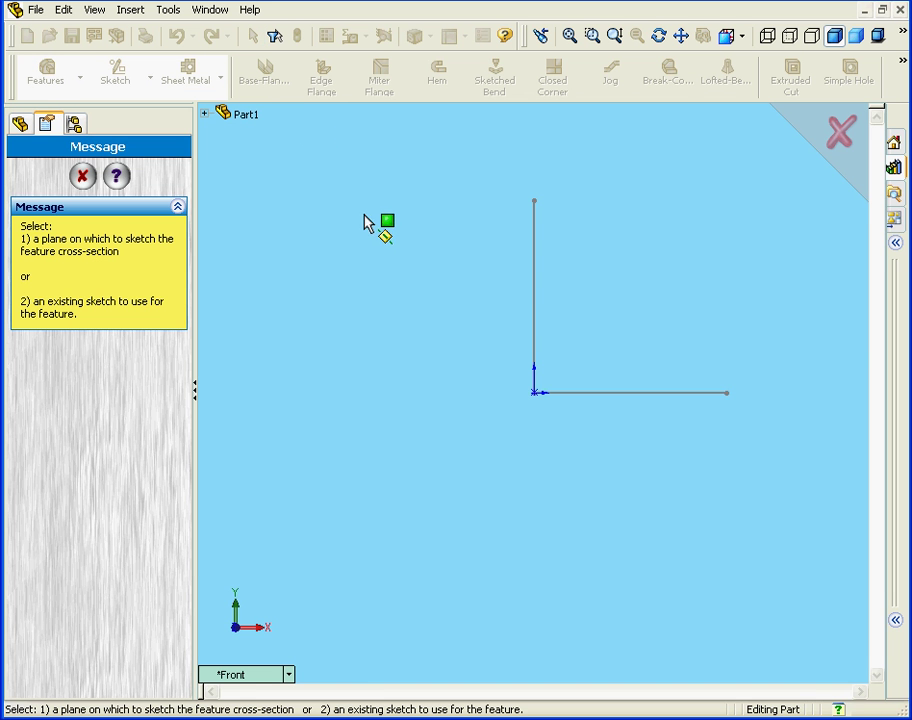
click(534, 305)
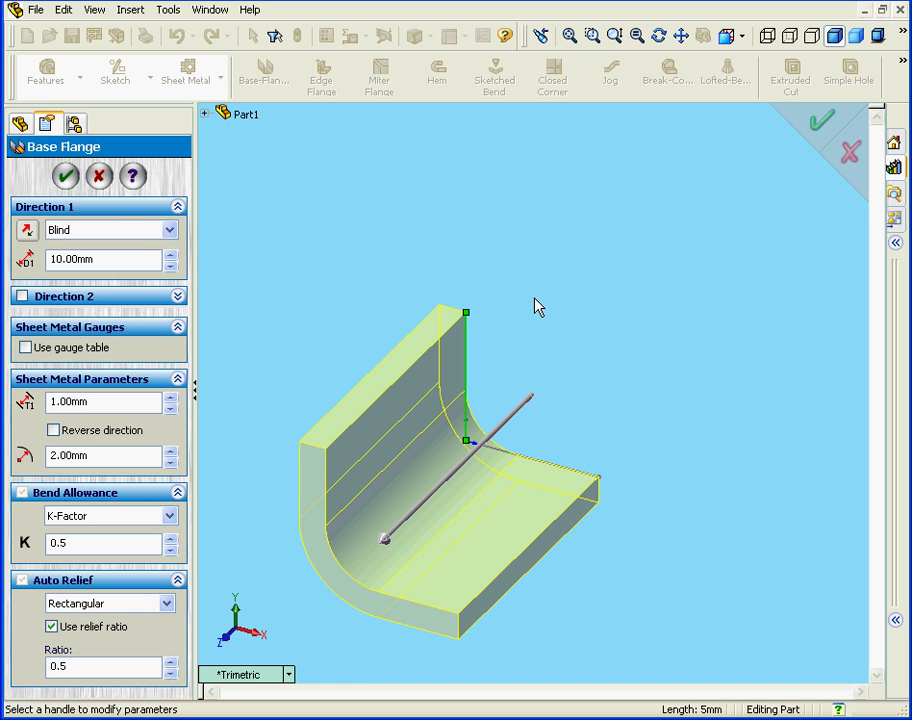
click(392, 548)
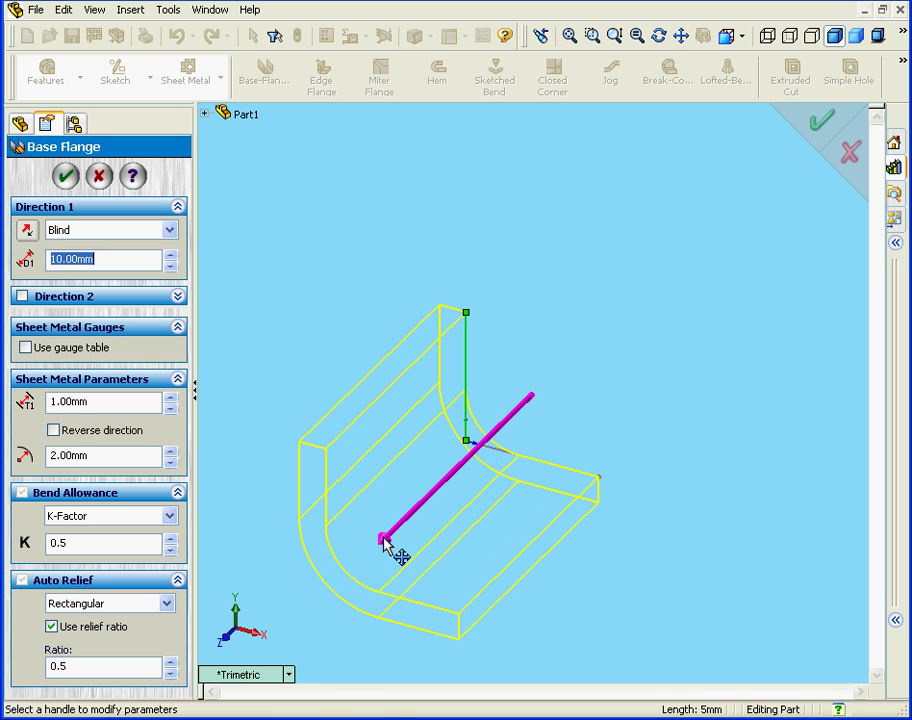
click(508, 452)
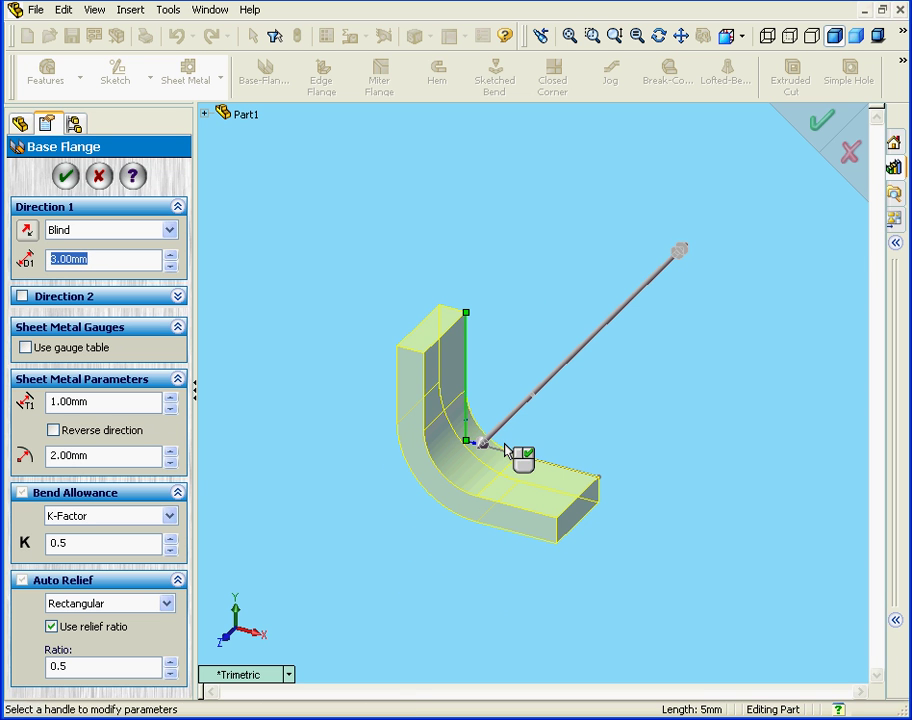
click(743, 36)
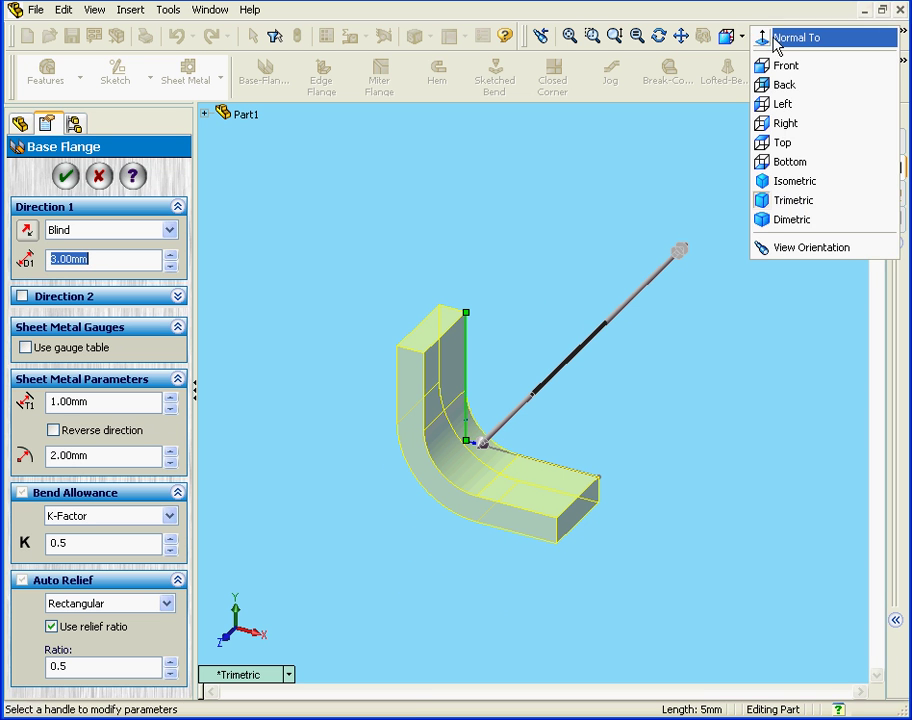
click(762, 37)
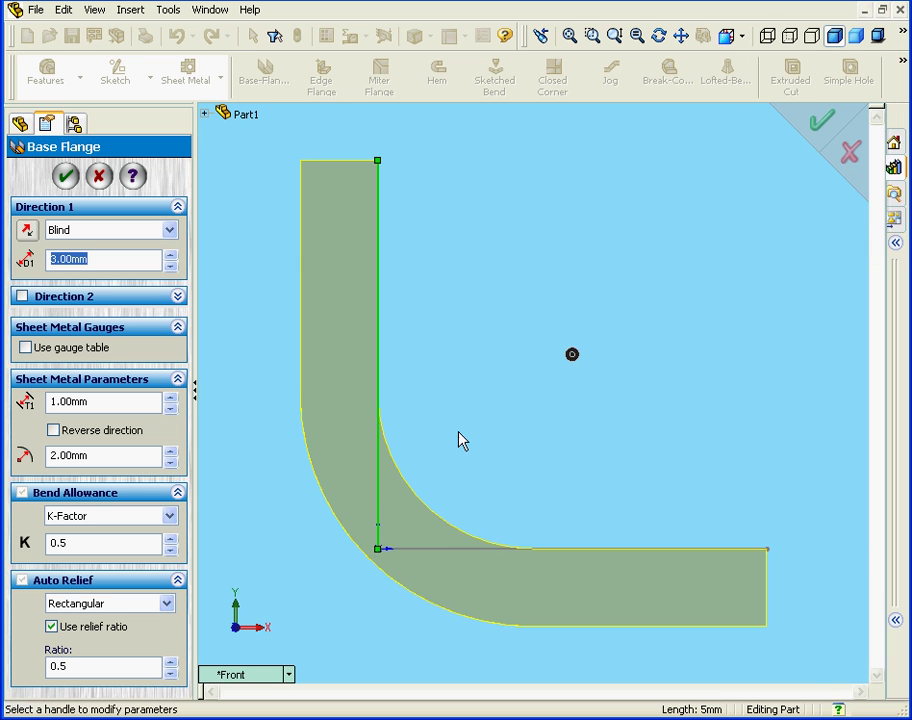
scroll(500, 410, down, 1)
scroll(511, 397, up, 2)
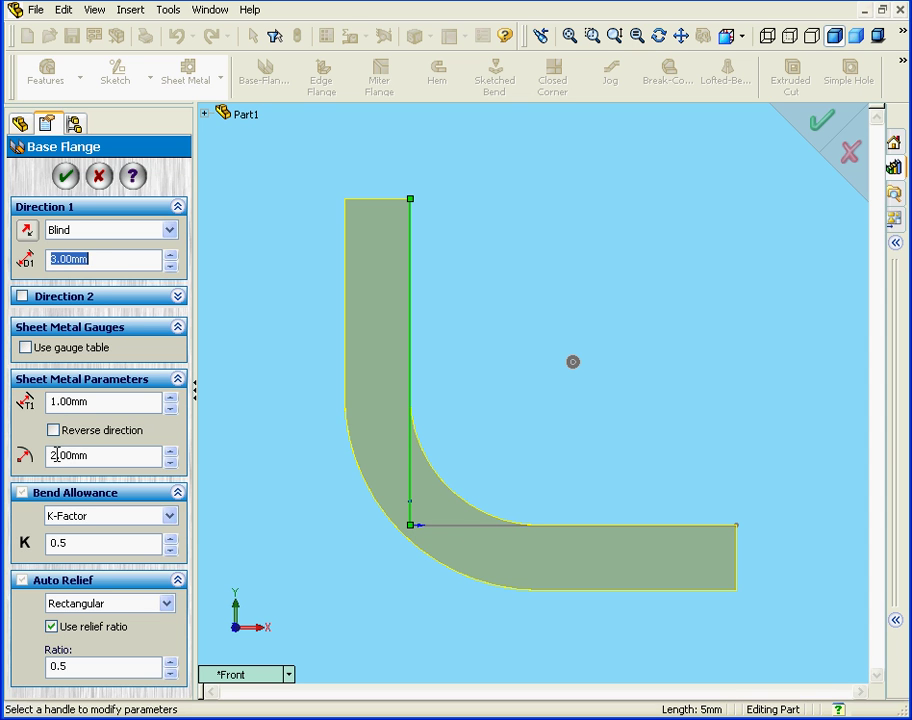
- Set the bend radius to 1.00 mm and keep K-Factor 0.5 as the bend allowance
drag(57, 455, 44, 462)
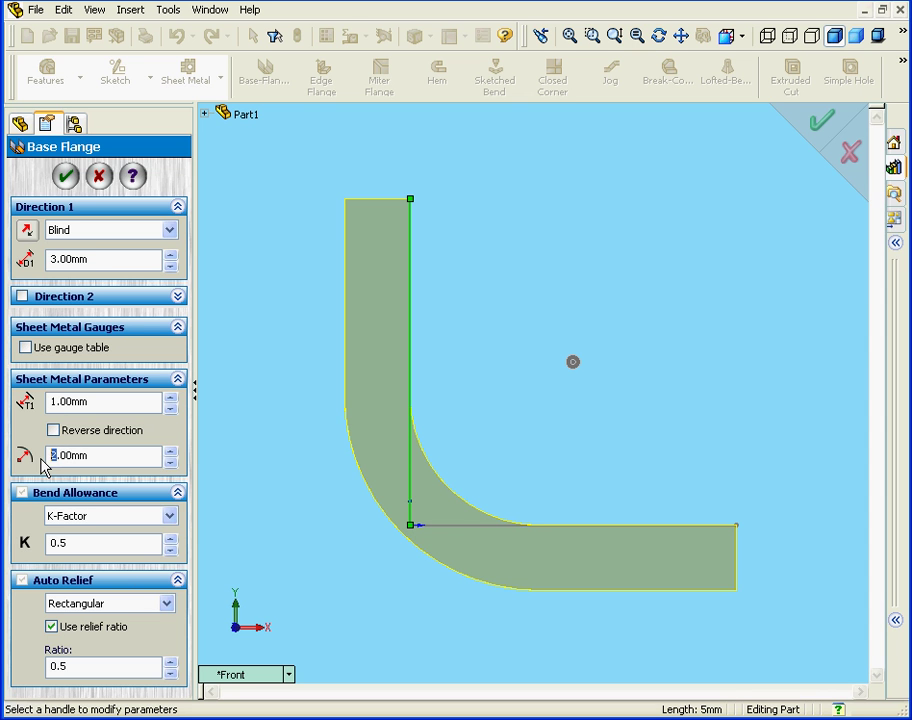
text(1)
key(Return)
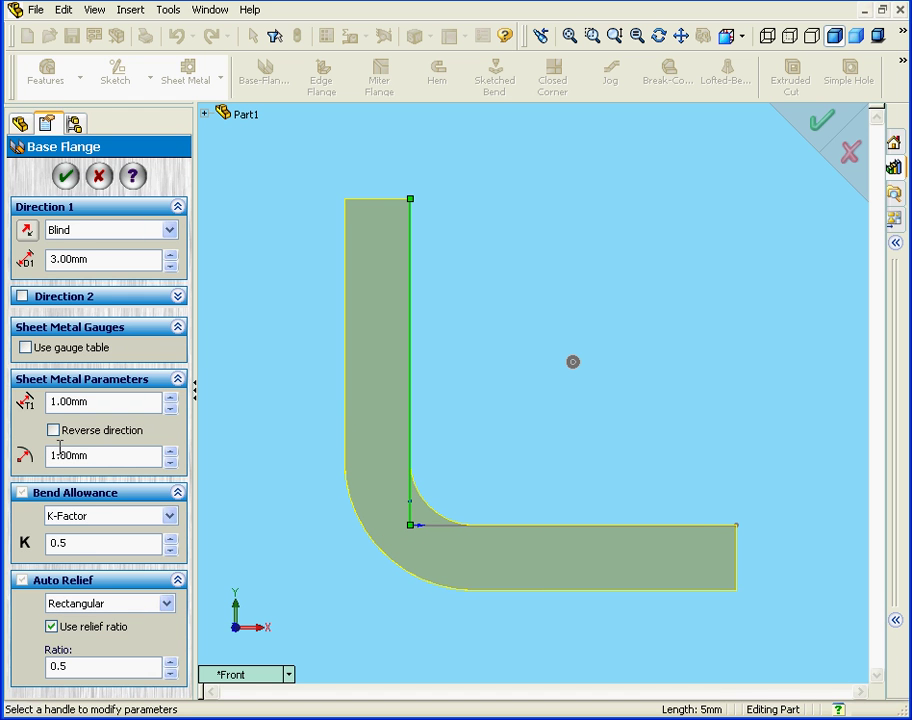
click(170, 516)
click(153, 545)
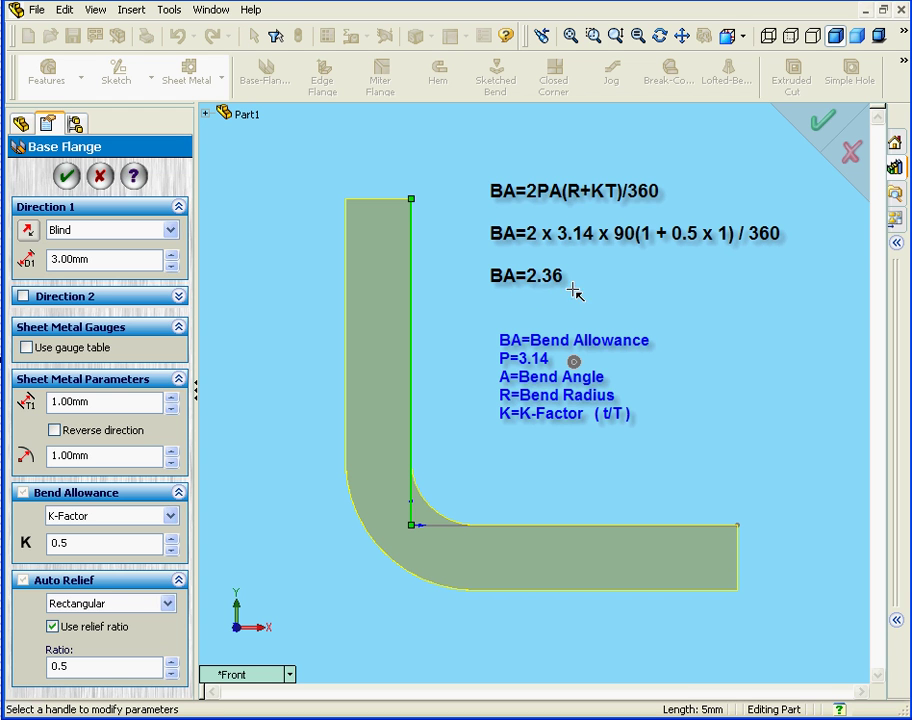
- Confirm the base flange, flatten it into a strip, and pan the strip into view
click(66, 178)
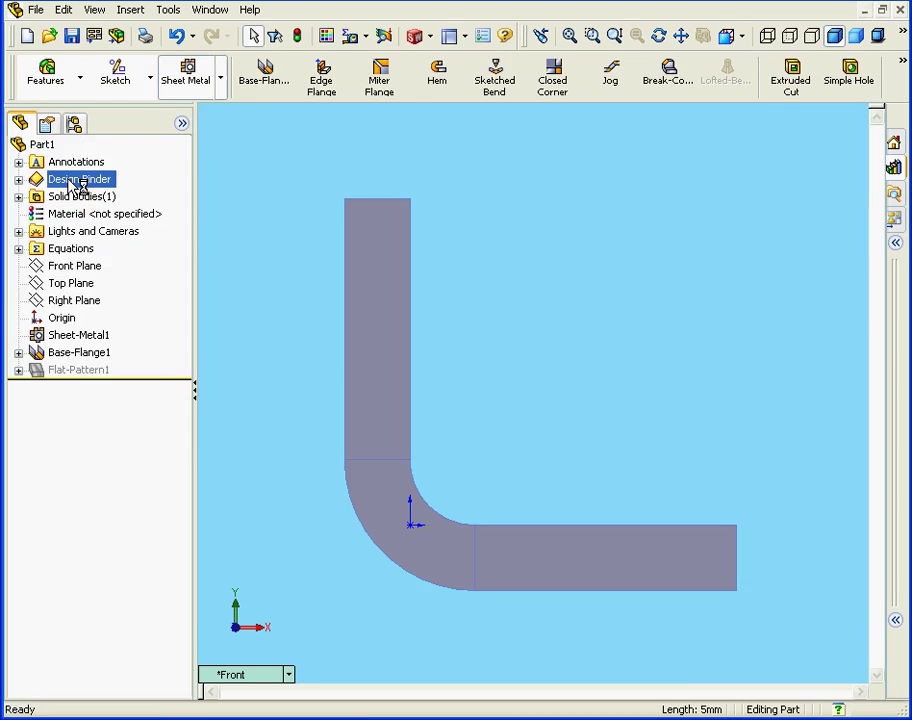
click(903, 62)
click(806, 124)
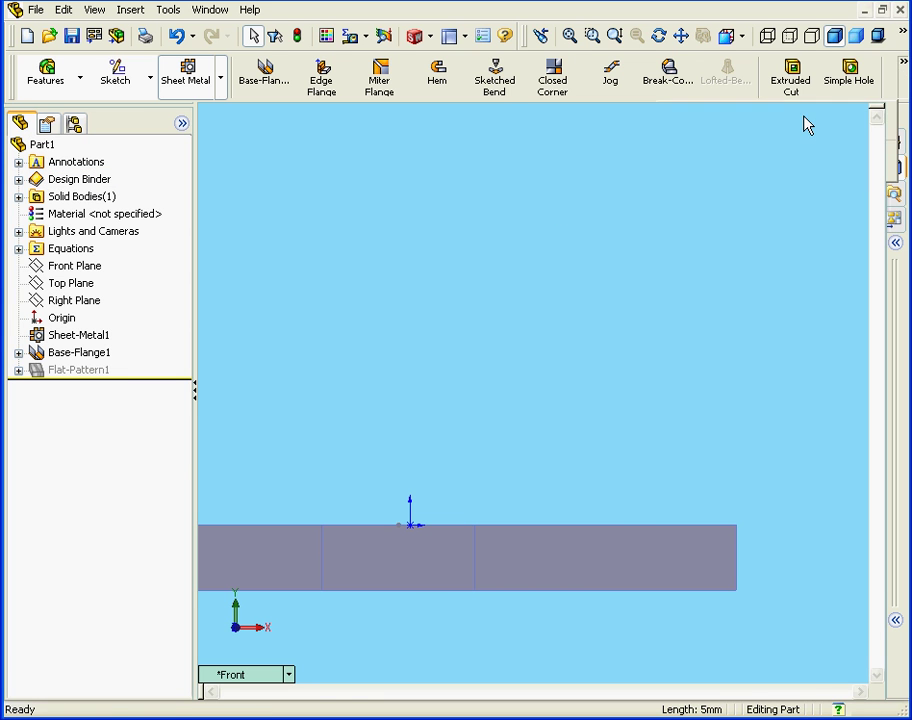
click(684, 37)
drag(428, 564, 557, 462)
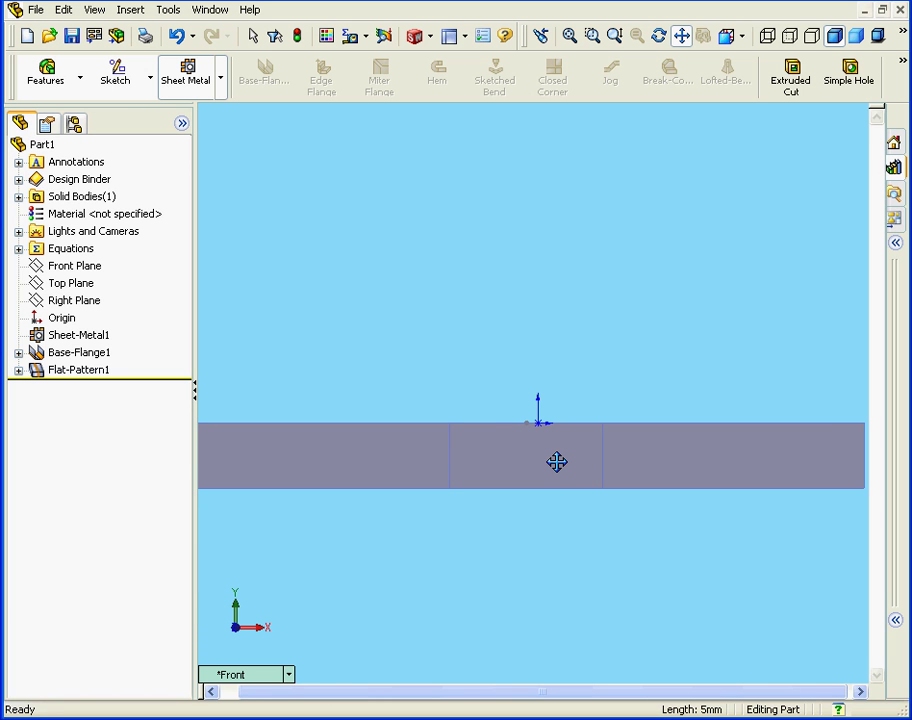
key(Escape)
click(553, 456)
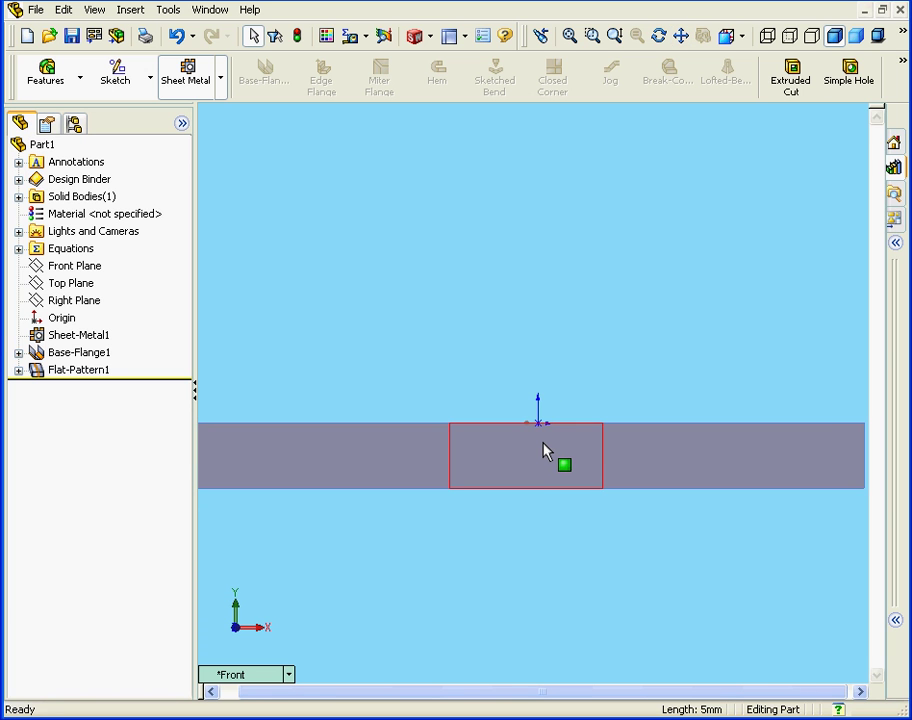
click(440, 241)
- Use Tools > Measure on the bend's bottom edge, reading 2.36 mm
click(360, 37)
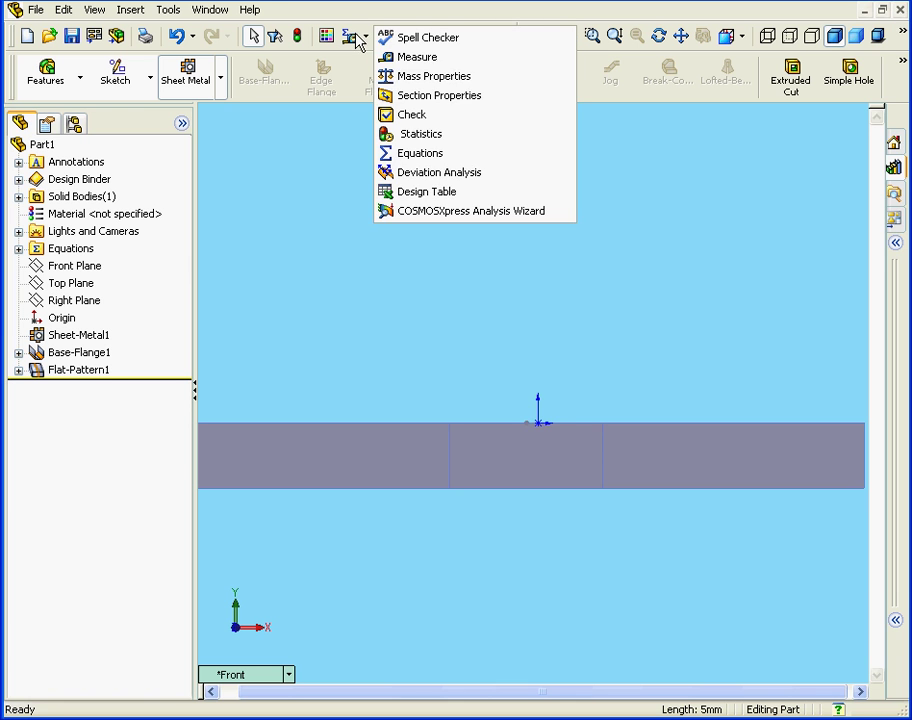
click(433, 60)
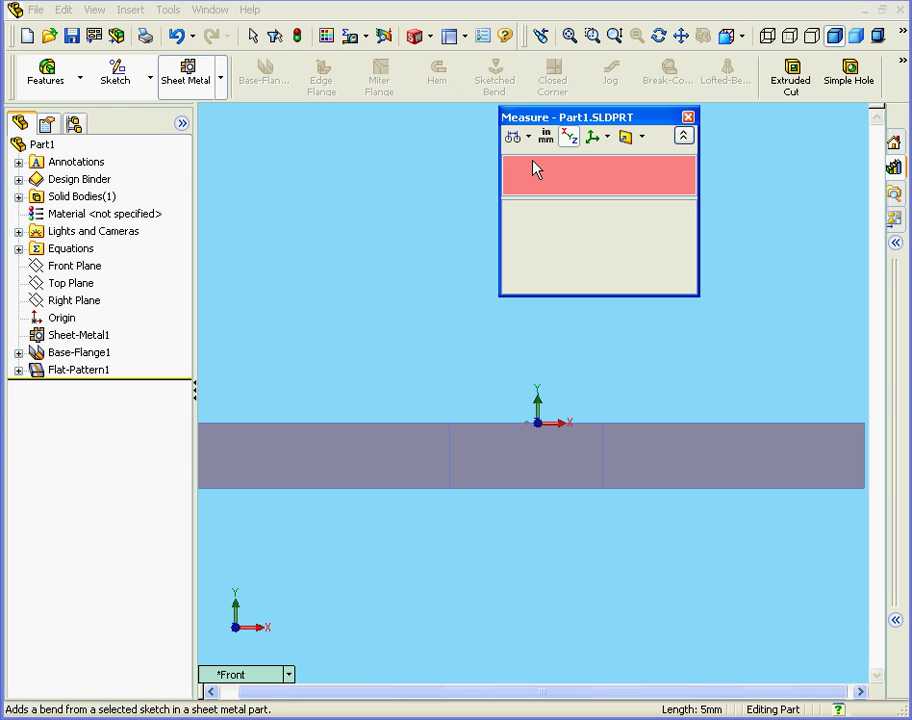
click(497, 487)
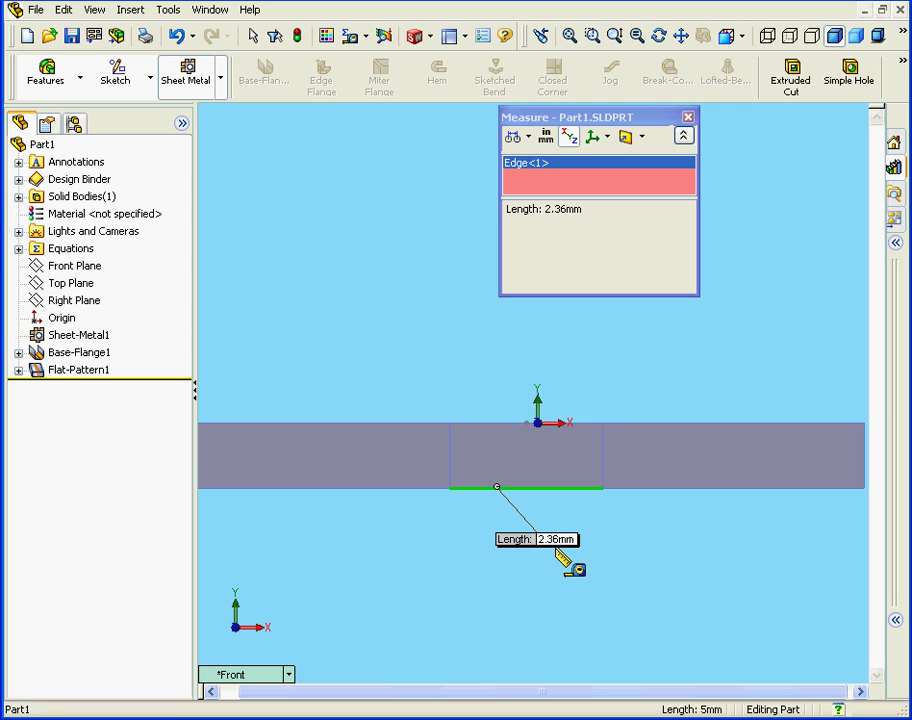
- Clear the selection and measure between the left and right end edges, reading 10.36 mm
right_click(589, 345)
click(669, 411)
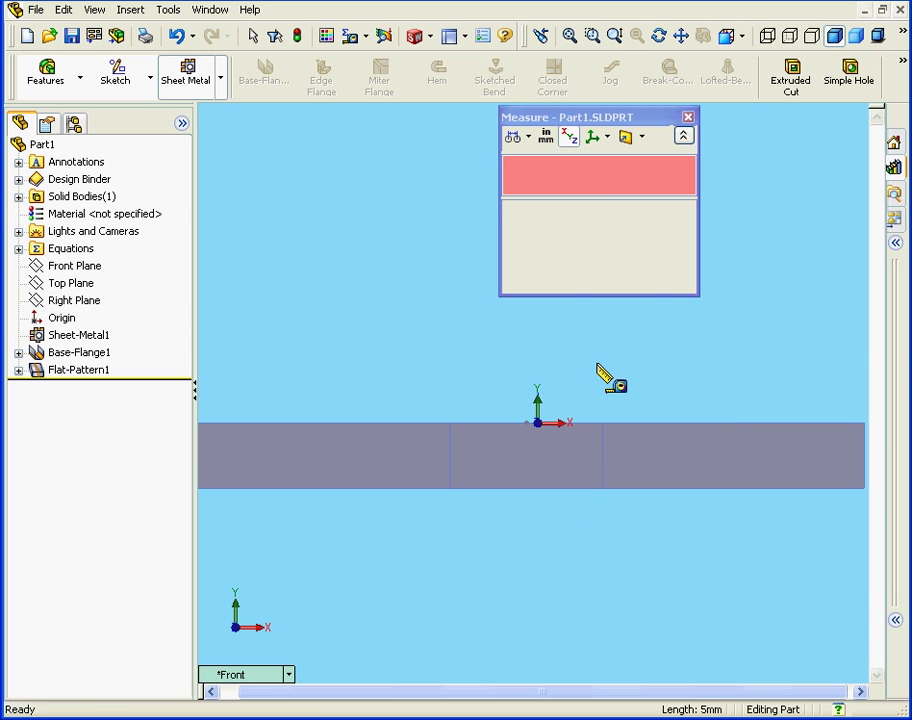
scroll(595, 358, down, 1)
scroll(597, 355, up, 2)
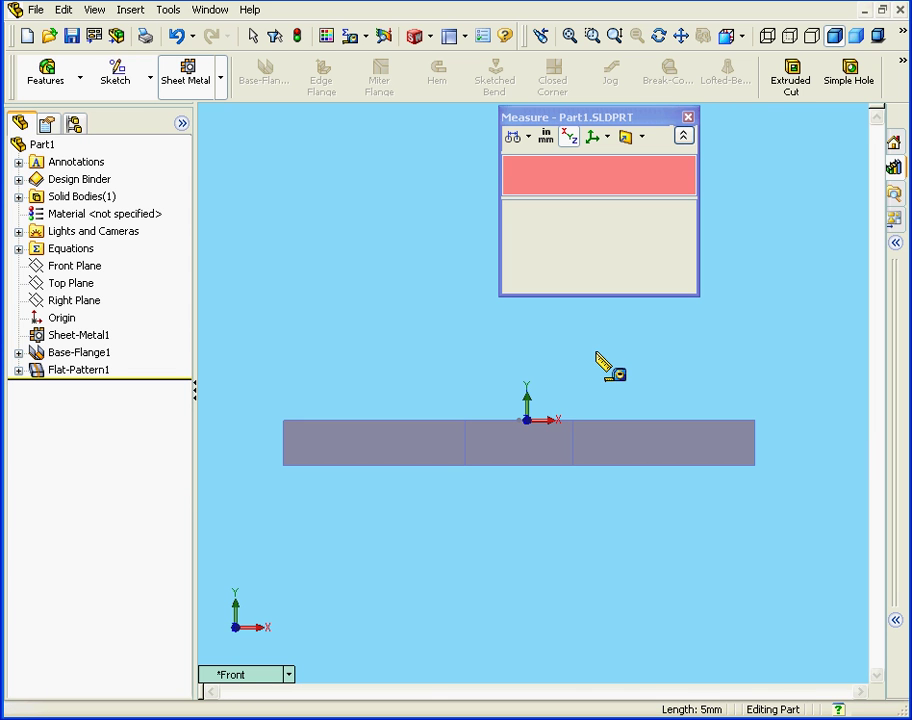
click(283, 443)
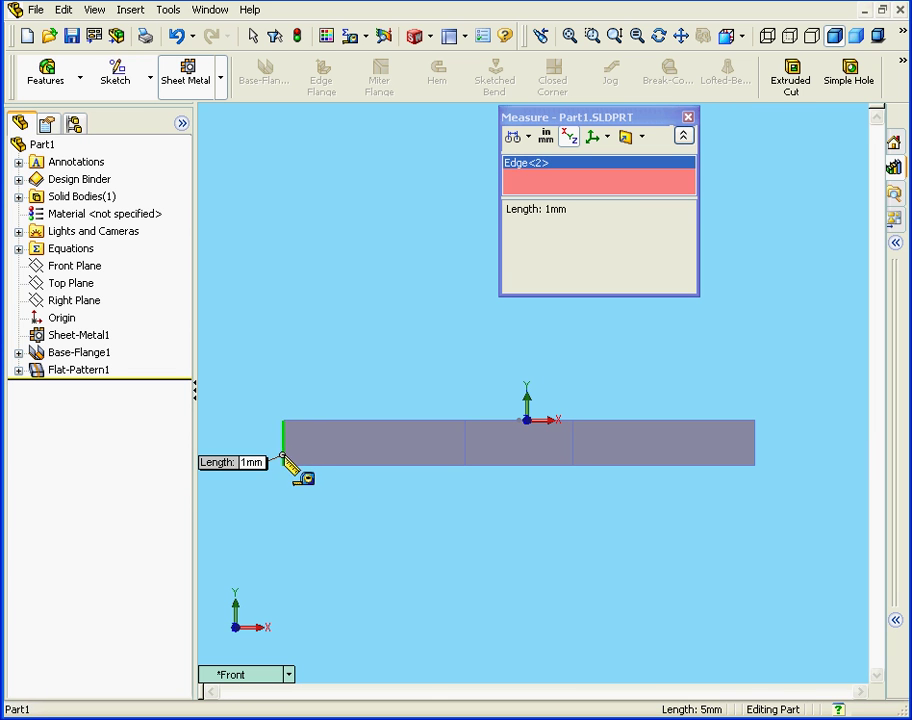
click(753, 443)
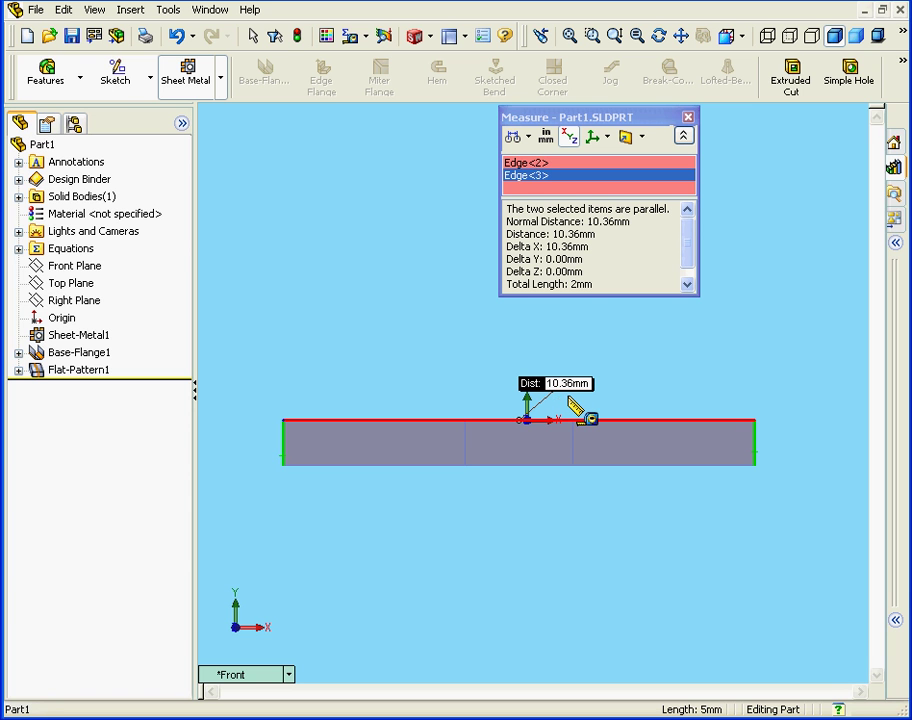
click(668, 357)
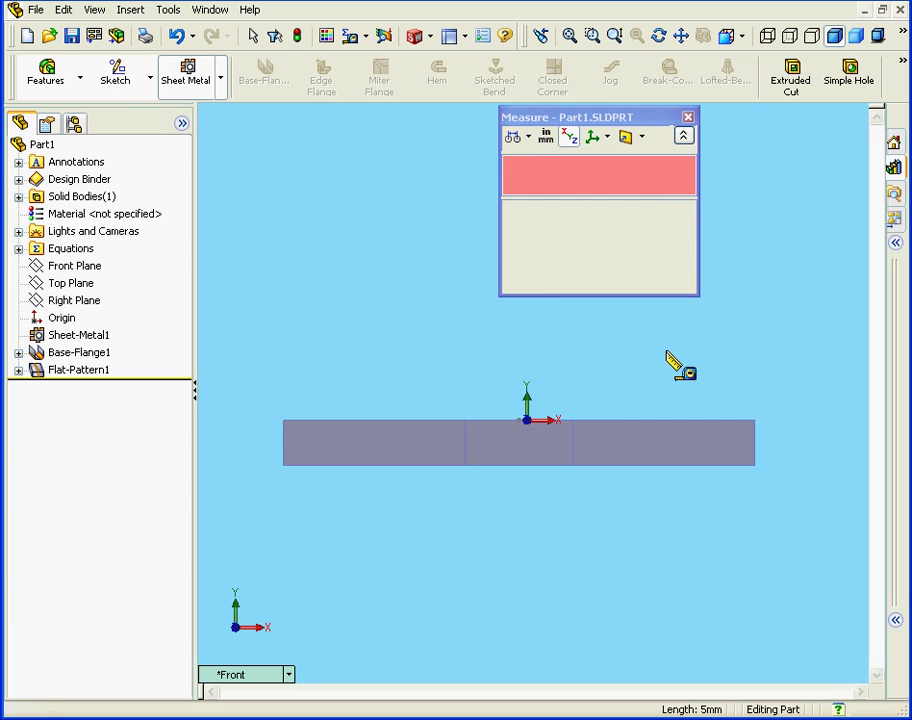
- Fold the part back into its L shape and close the Measure dialog
click(903, 63)
click(818, 120)
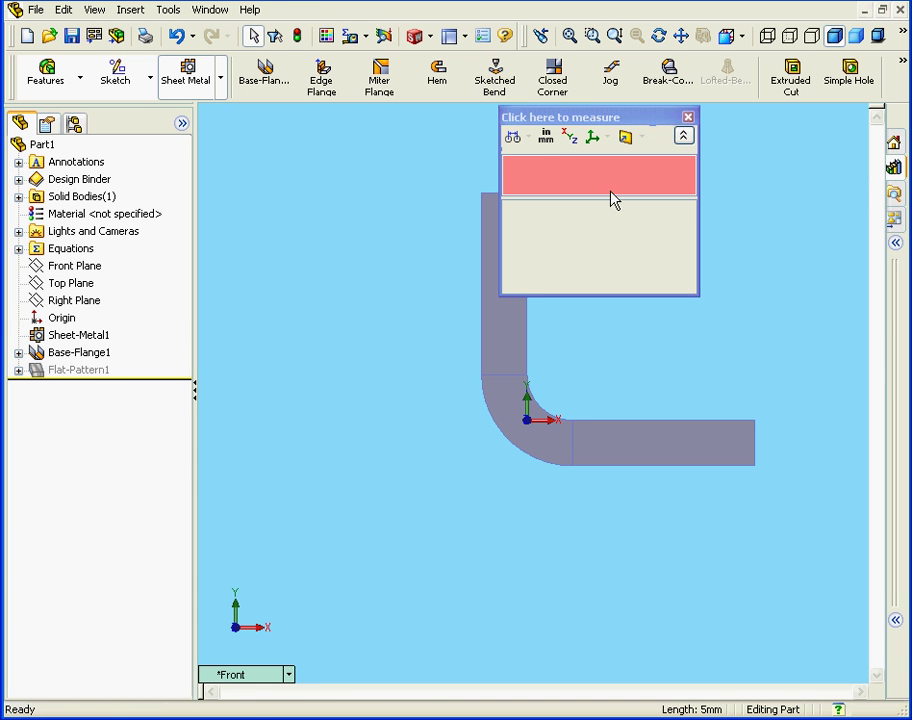
drag(584, 116, 682, 126)
click(783, 121)
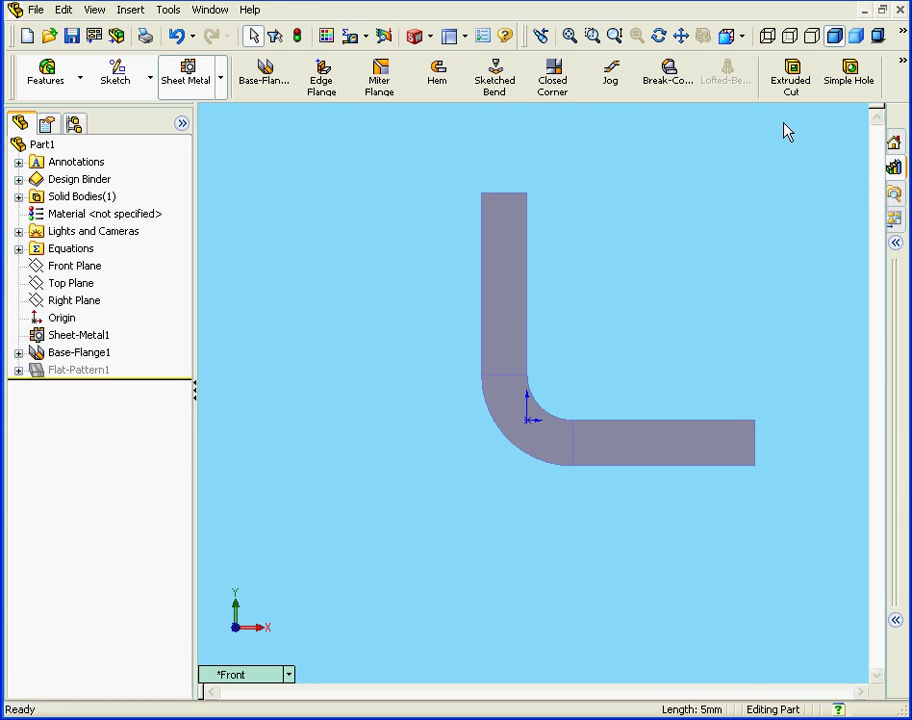
- Reopen Base-Flange1 with Edit Feature
click(88, 354)
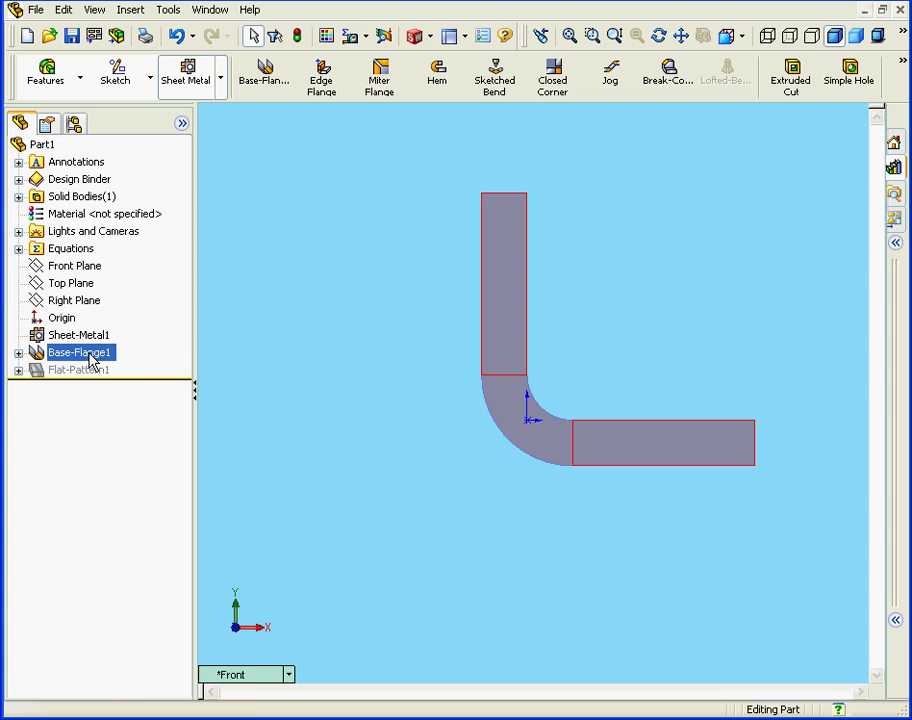
right_click(91, 360)
click(148, 403)
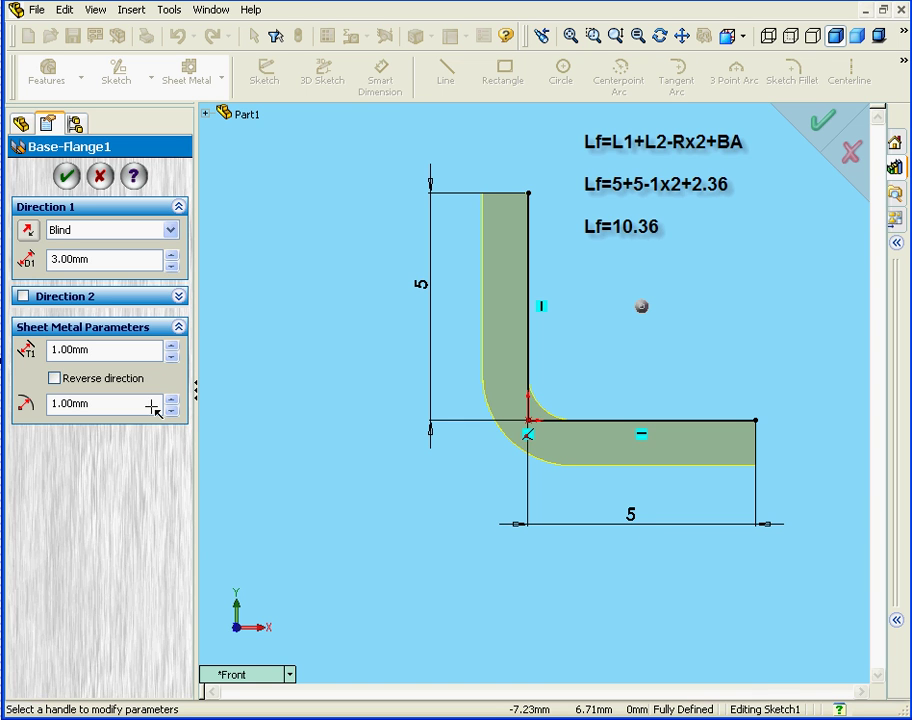
- Check Reverse direction so the 1.00 mm thickness lies inside the sketch lines
click(55, 379)
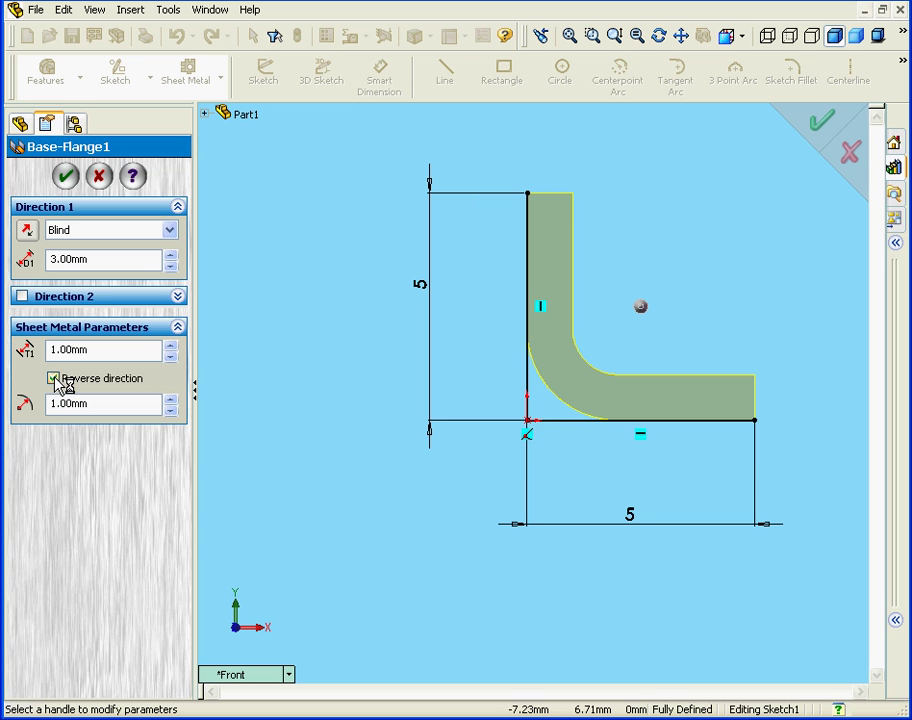
click(54, 379)
click(54, 379)
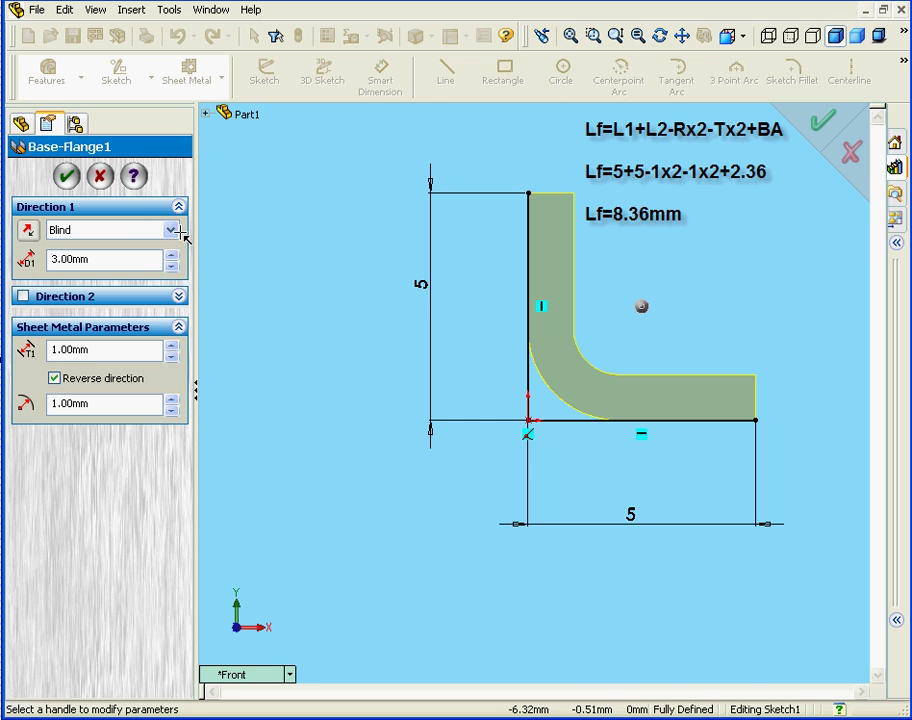
- Apply the reversed Base-Flange1 and flatten the part
click(70, 179)
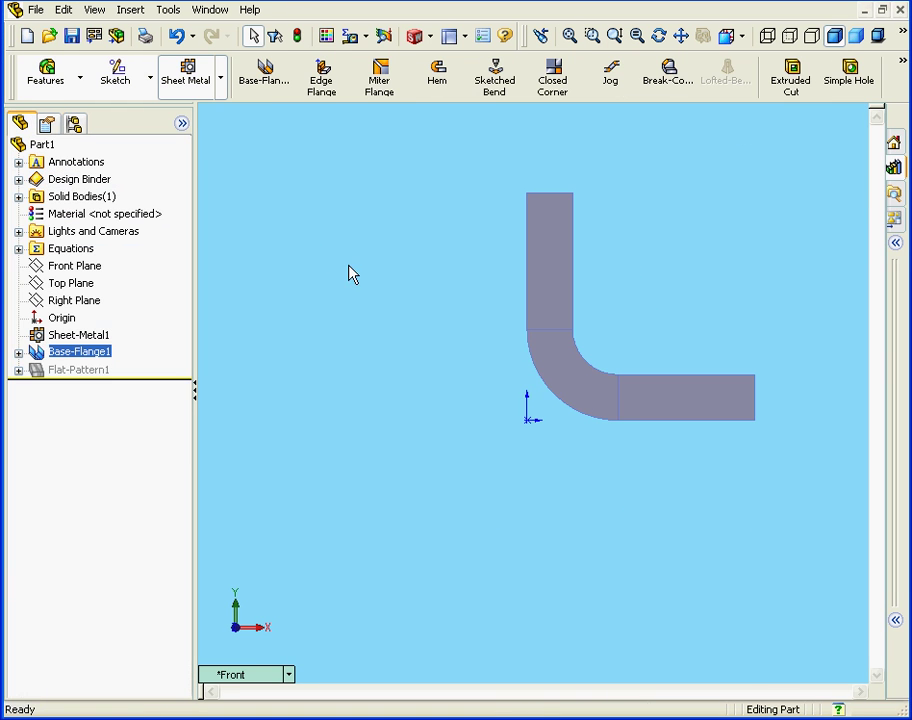
click(902, 62)
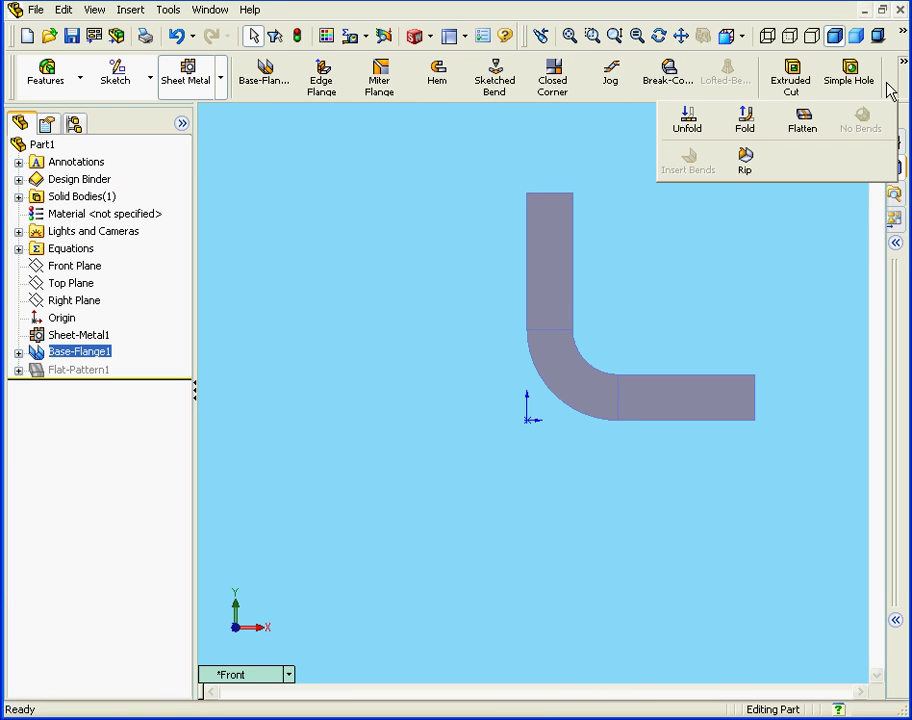
click(806, 125)
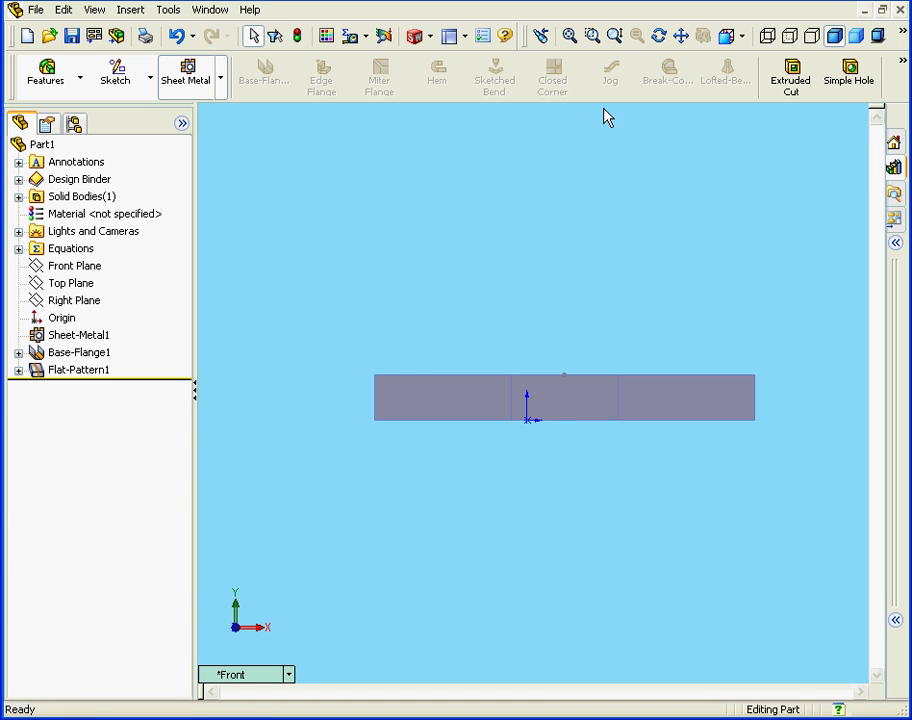
- Measure 8.36 mm between the strip's end edges and 2.36 mm along the bend's bottom edge
click(364, 38)
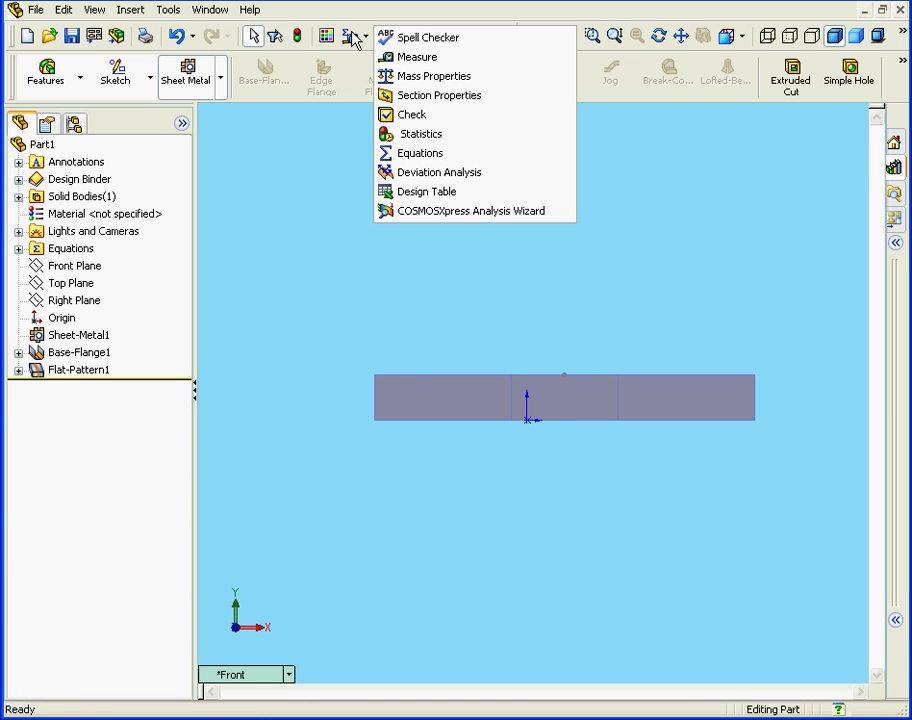
click(435, 58)
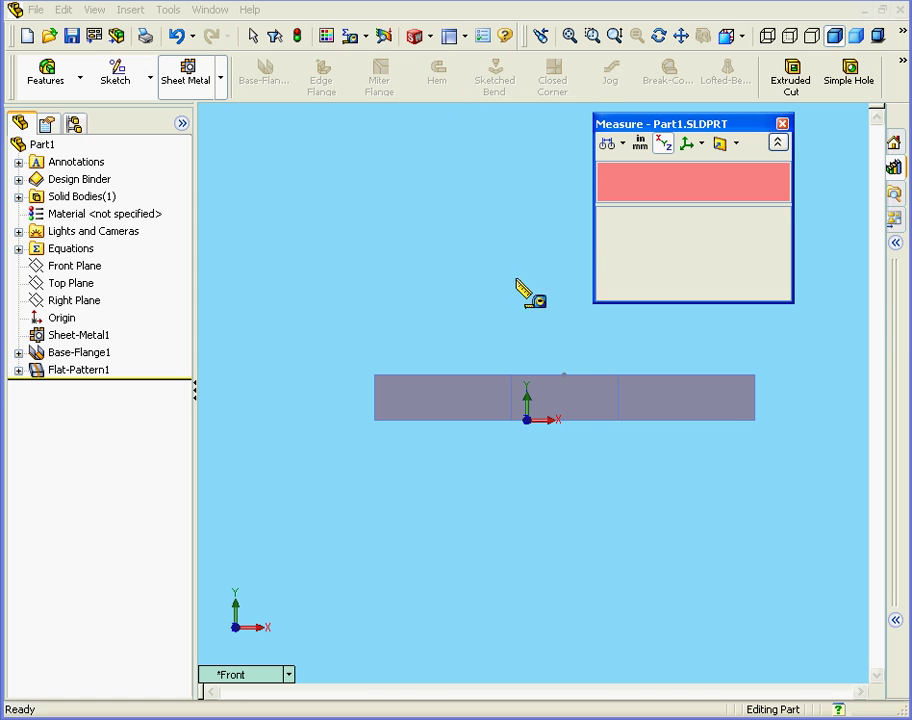
click(754, 398)
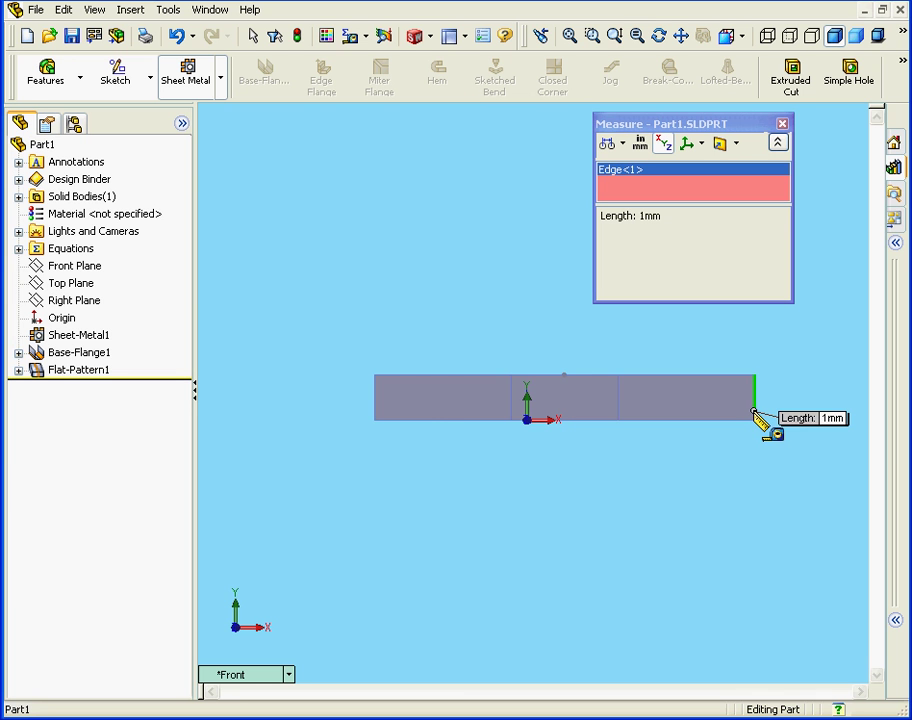
click(376, 405)
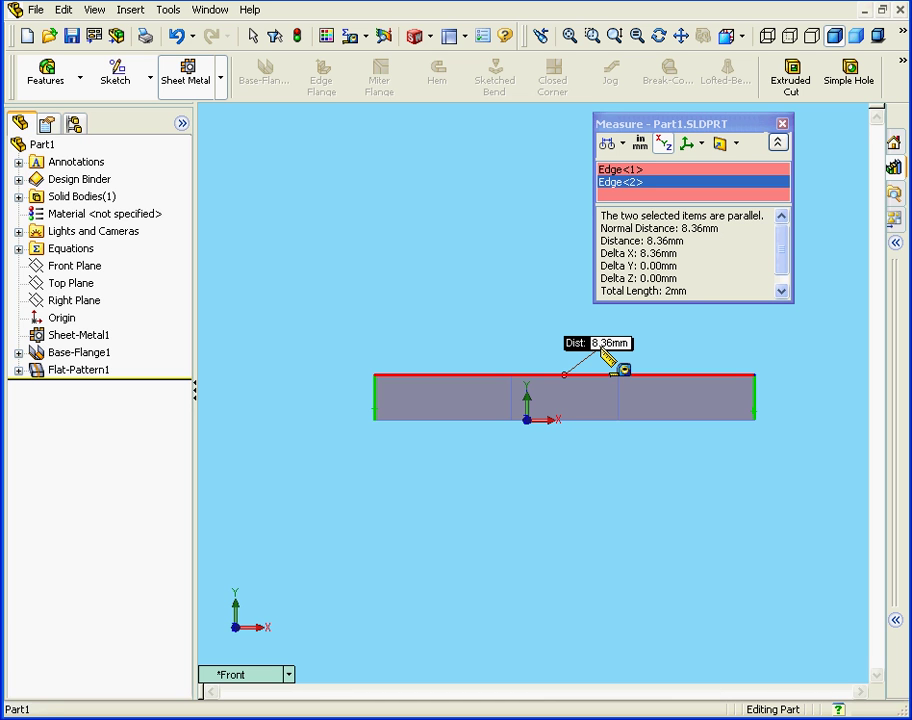
right_click(482, 294)
click(545, 361)
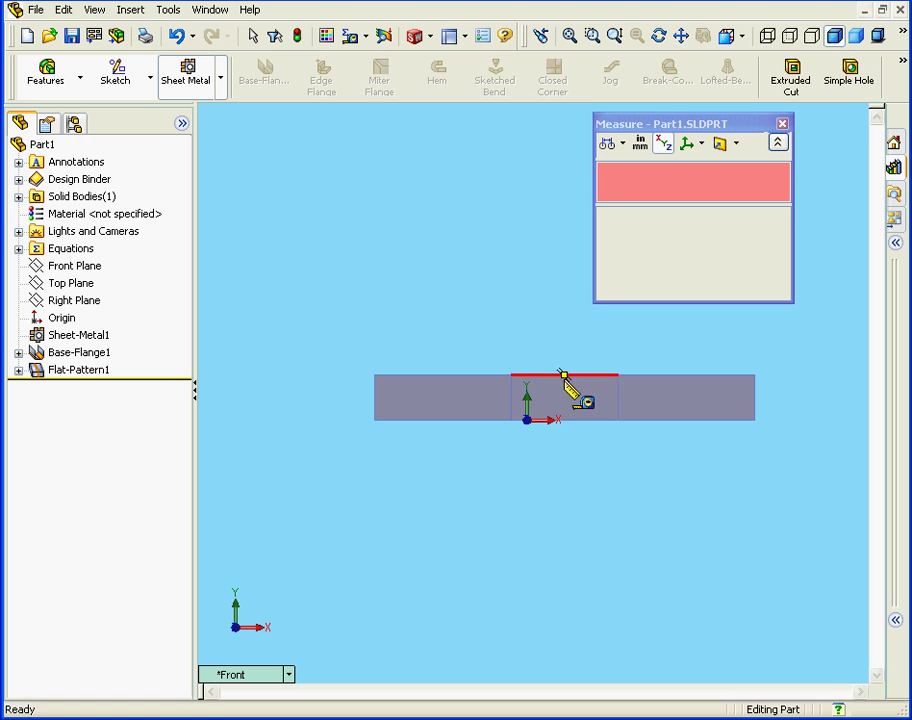
click(598, 419)
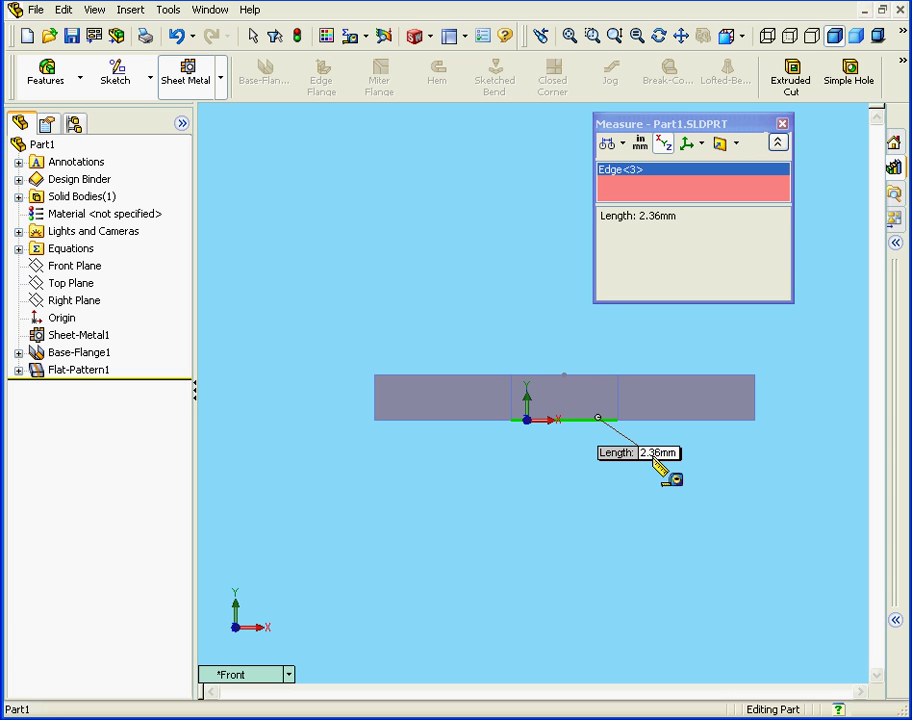